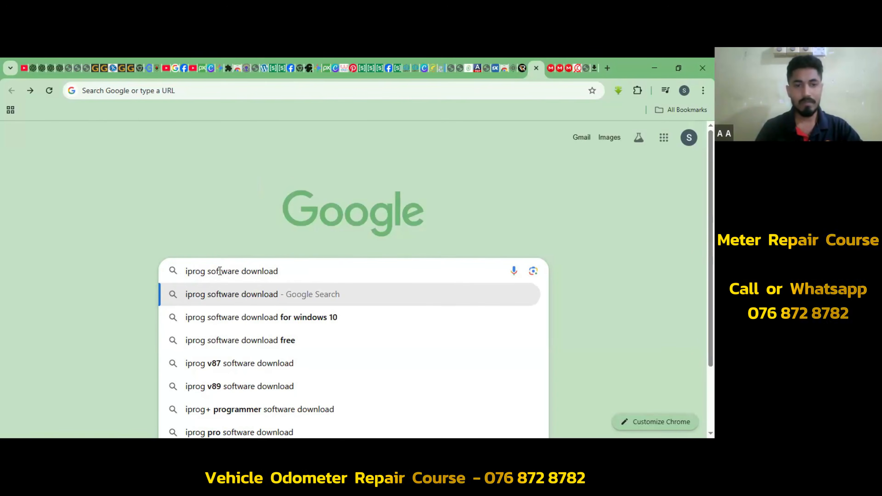
Search Google for "iprog software download" and open the alicar.com result for IProg Pro V87
{"action": "mouse_move", "coordinate": [282, 271]}
{"action": "left_mouse_down"}
{"action": "mouse_move", "coordinate": [177, 271]}
{"action": "mouse_move", "coordinate": [289, 269]}
{"action": "left_mouse_up"}
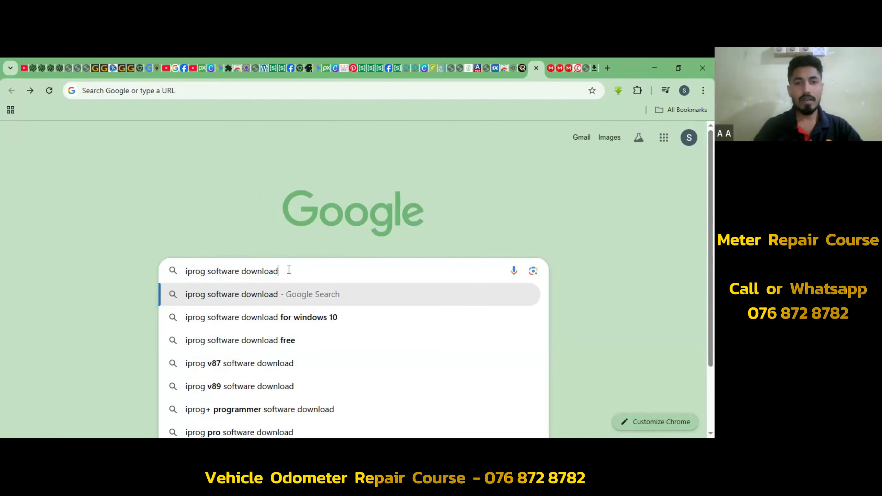
{"action": "key", "text": "Return"}
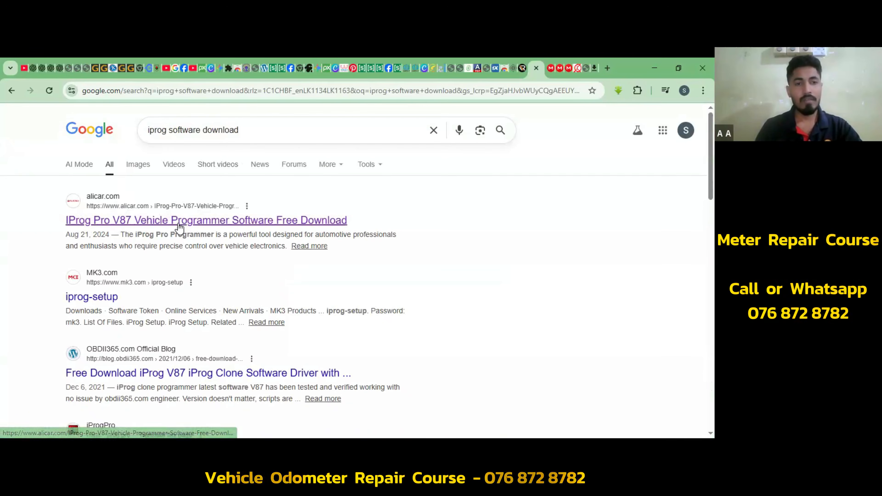
{"action": "left_click", "coordinate": [206, 224]}
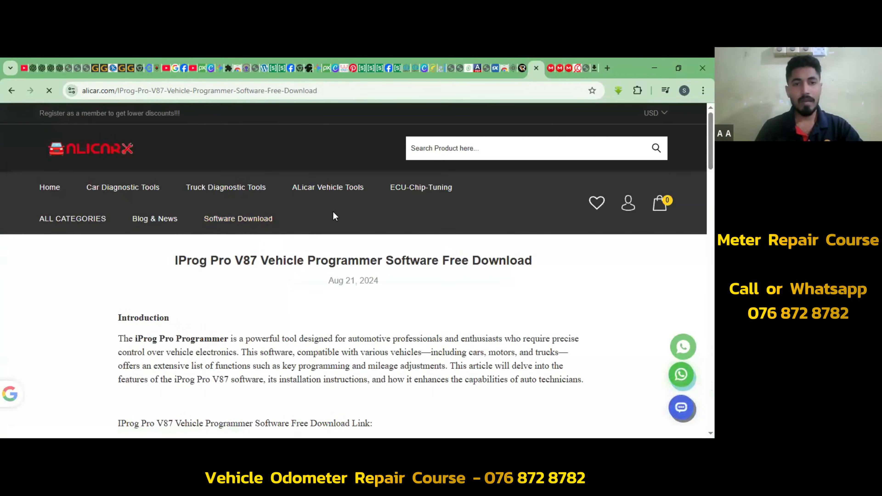
Read the article's introduction paragraph about the iProg Pro Programmer and locate the download link below it
{"action": "scroll", "coordinate": [272, 248], "scroll_direction": "down", "scroll_amount": 3}
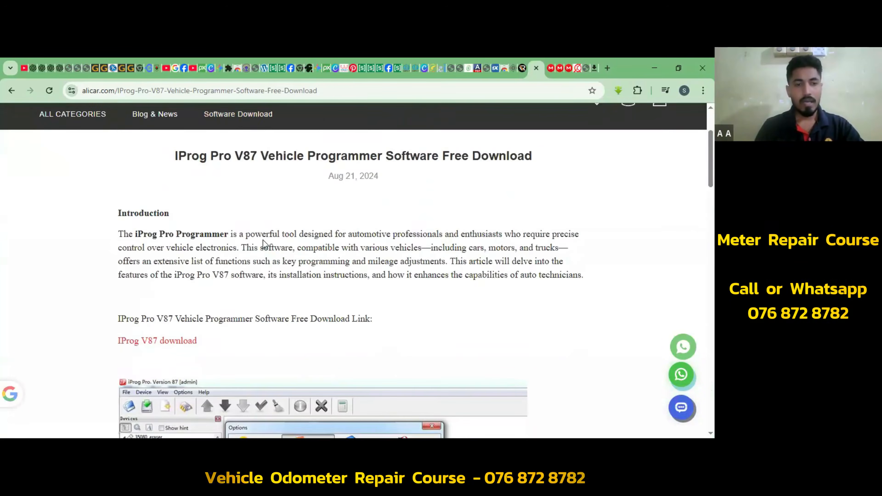
{"action": "scroll", "coordinate": [232, 188], "scroll_direction": "down", "scroll_amount": 4}
{"action": "scroll", "coordinate": [232, 191], "scroll_direction": "up", "scroll_amount": 4}
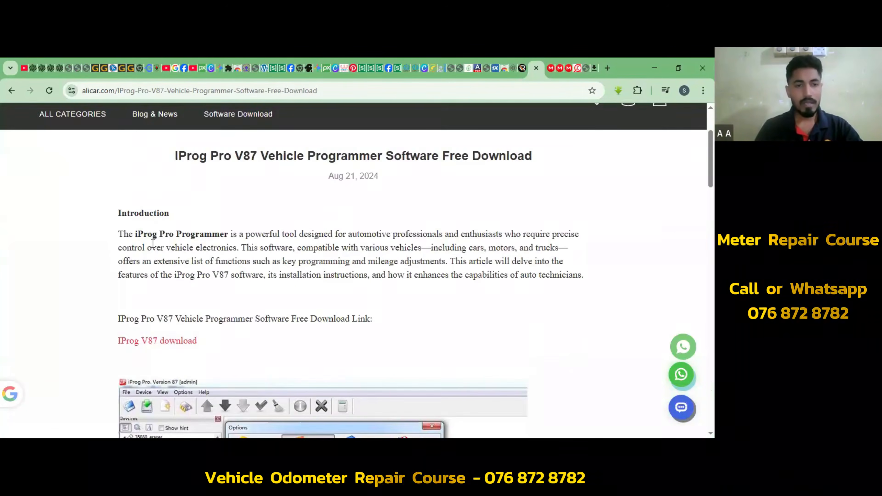
{"action": "scroll", "coordinate": [153, 248], "scroll_direction": "down", "scroll_amount": 3}
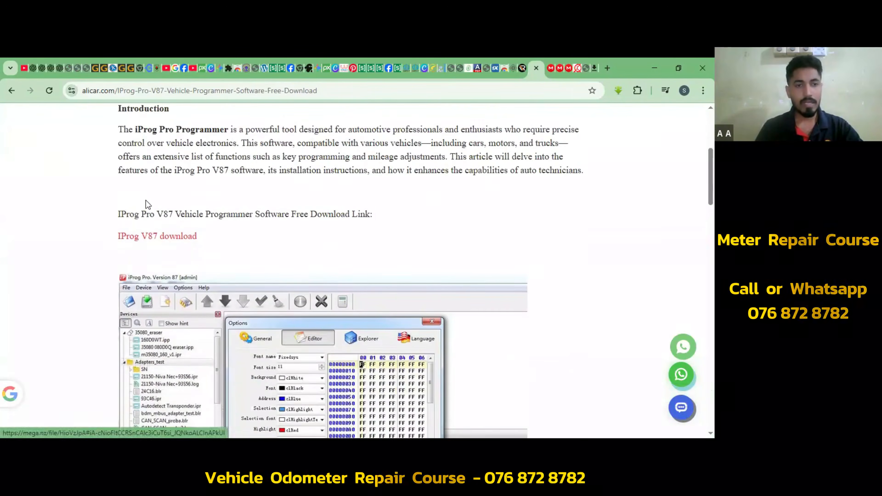
{"action": "scroll", "coordinate": [144, 205], "scroll_direction": "up", "scroll_amount": 3}
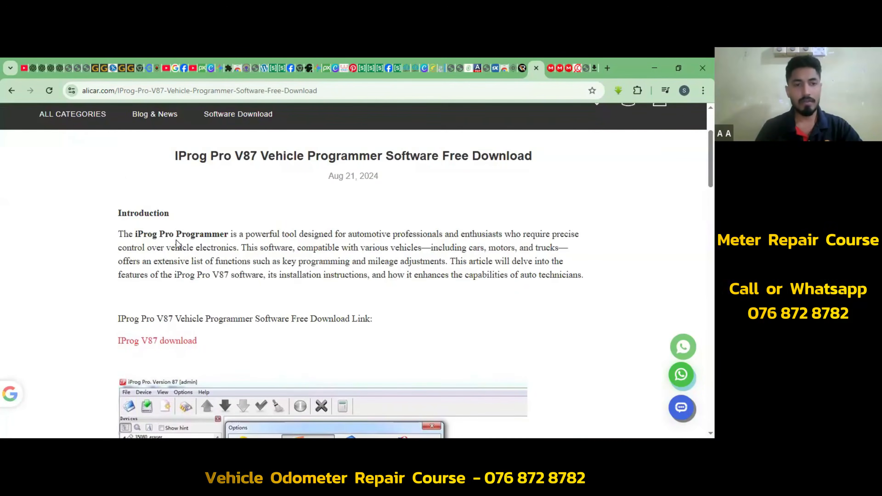
{"action": "left_click_drag", "start_coordinate": [115, 236], "coordinate": [601, 280]}
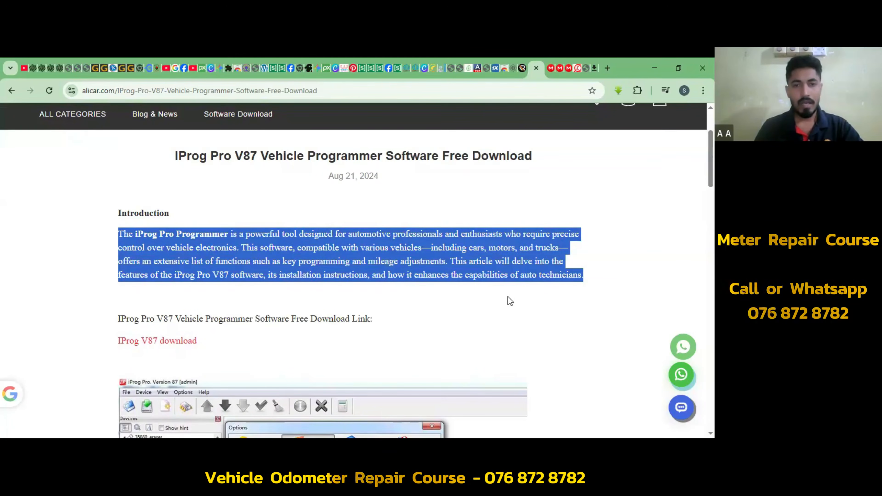
{"action": "left_click", "coordinate": [423, 323]}
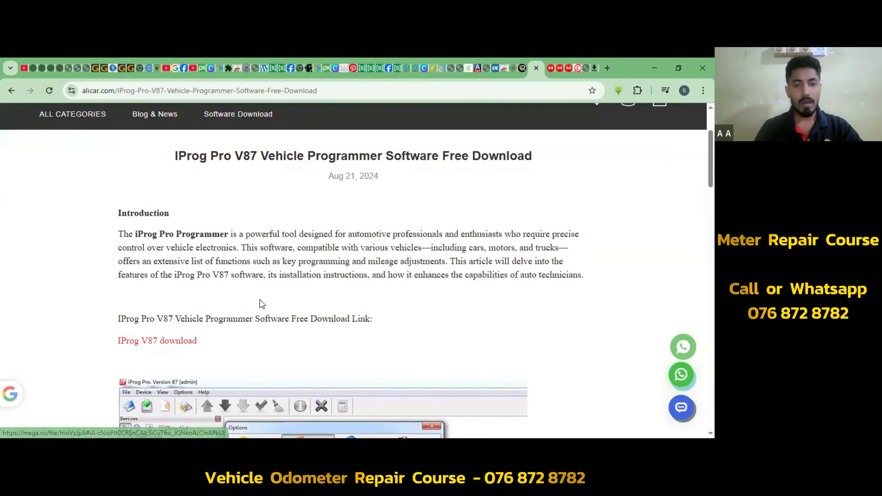
Examine the software screenshot and the list of iProg Pro functions, from Odometer Management through Adapter Testing
{"action": "scroll", "coordinate": [253, 299], "scroll_direction": "down", "scroll_amount": 3}
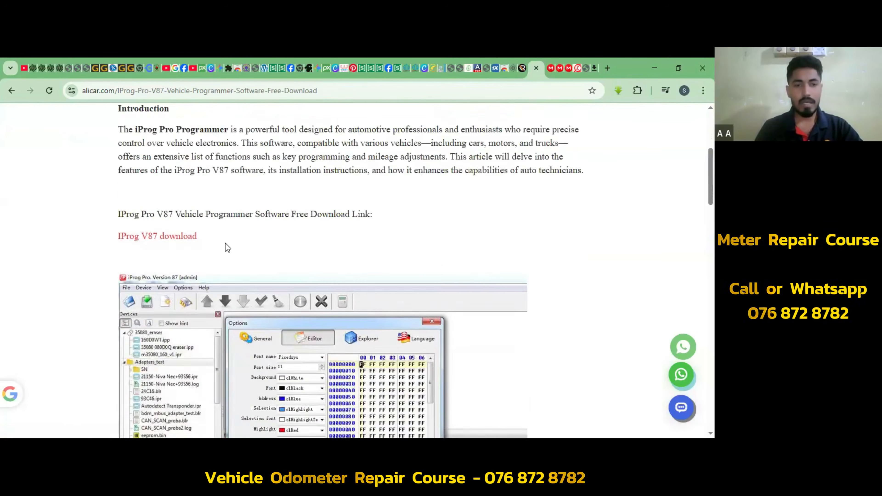
{"action": "scroll", "coordinate": [225, 242], "scroll_direction": "down", "scroll_amount": 5}
{"action": "scroll", "coordinate": [225, 242], "scroll_direction": "up", "scroll_amount": 2}
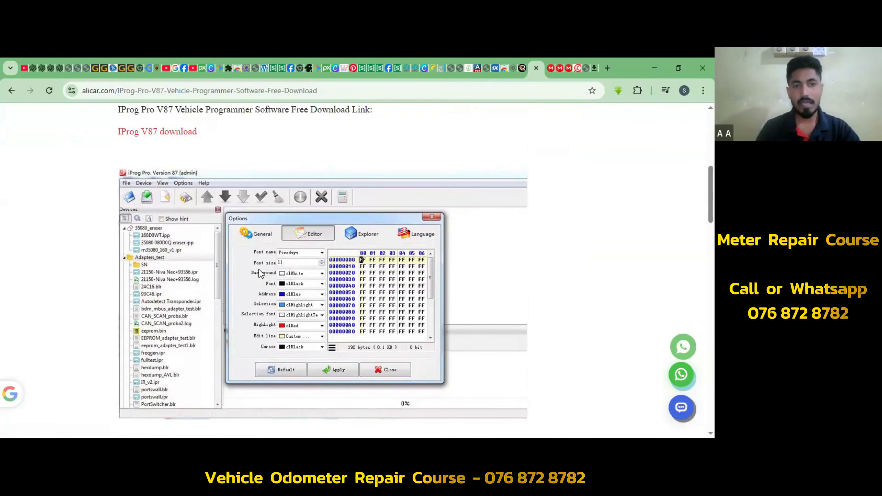
{"action": "scroll", "coordinate": [257, 269], "scroll_direction": "down", "scroll_amount": 4}
{"action": "scroll", "coordinate": [253, 266], "scroll_direction": "up", "scroll_amount": 2}
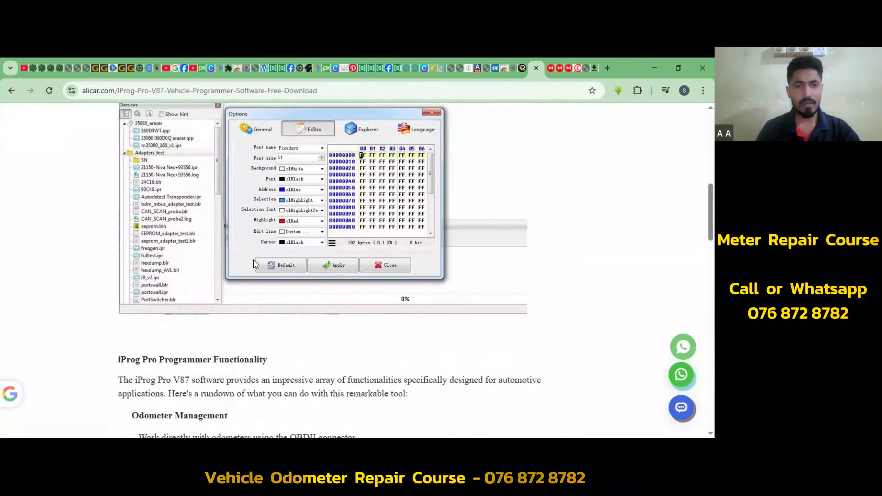
{"action": "scroll", "coordinate": [254, 263], "scroll_direction": "down", "scroll_amount": 5}
{"action": "scroll", "coordinate": [252, 261], "scroll_direction": "up", "scroll_amount": 3}
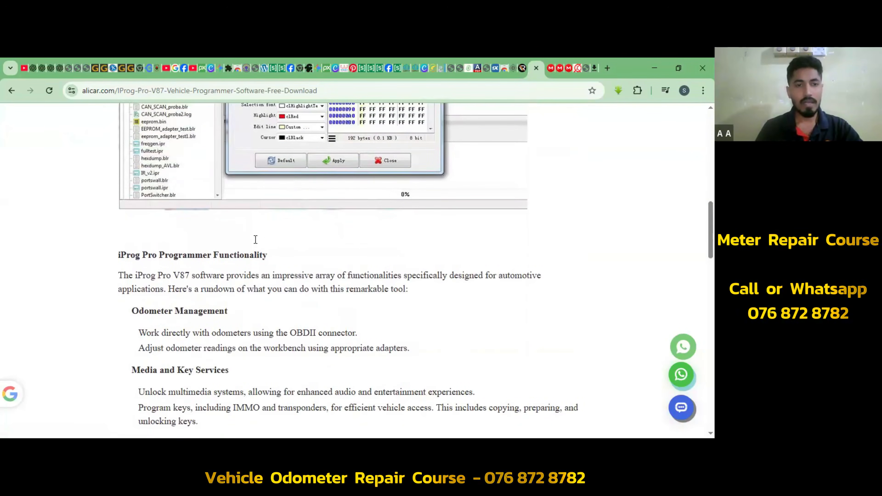
{"action": "scroll", "coordinate": [262, 242], "scroll_direction": "down", "scroll_amount": 3}
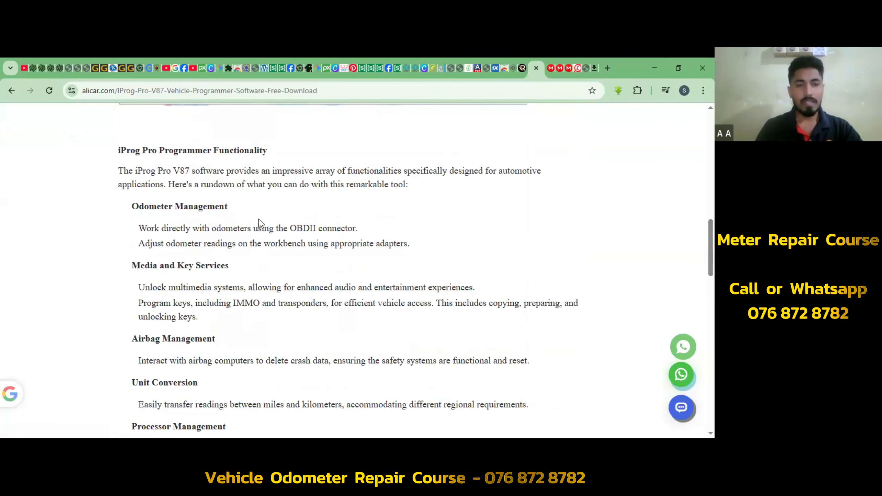
{"action": "scroll", "coordinate": [214, 217], "scroll_direction": "down", "scroll_amount": 1}
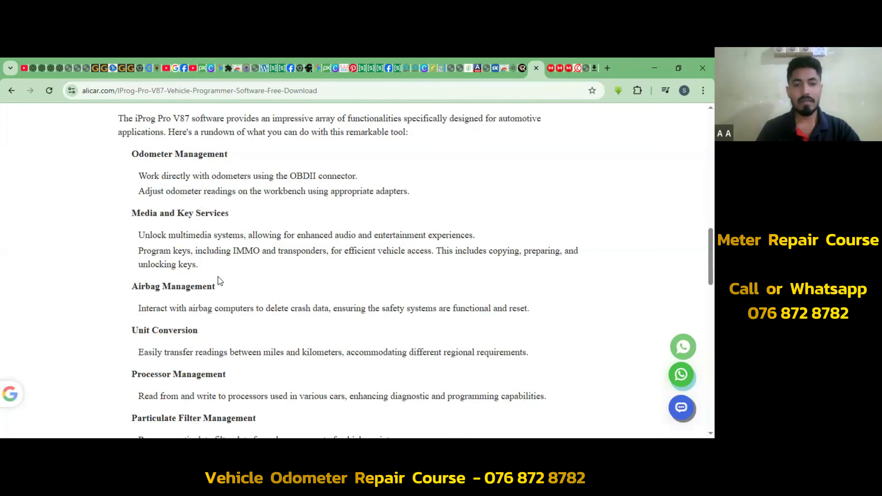
{"action": "scroll", "coordinate": [161, 187], "scroll_direction": "down", "scroll_amount": 3}
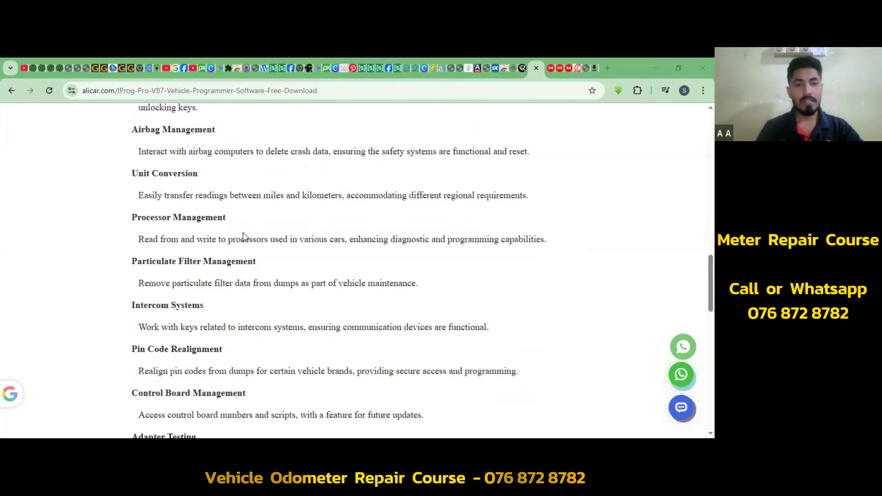
{"action": "scroll", "coordinate": [180, 222], "scroll_direction": "down", "scroll_amount": 1}
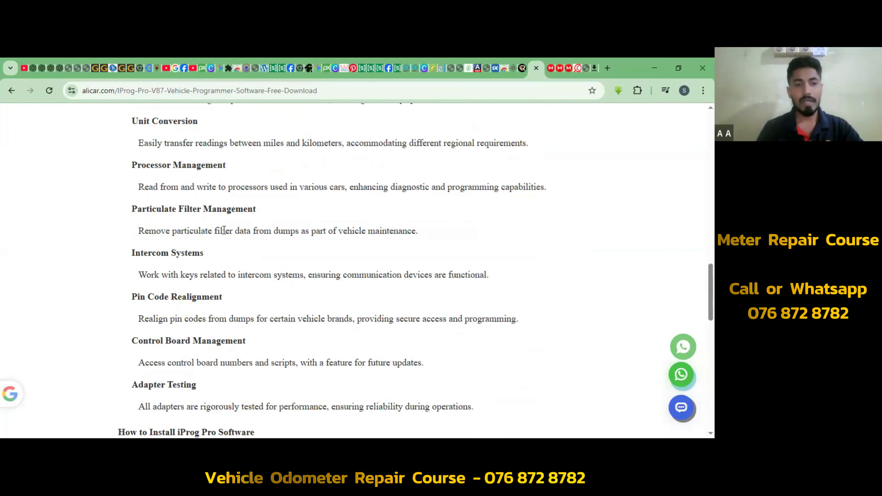
{"action": "scroll", "coordinate": [182, 252], "scroll_direction": "down", "scroll_amount": 1}
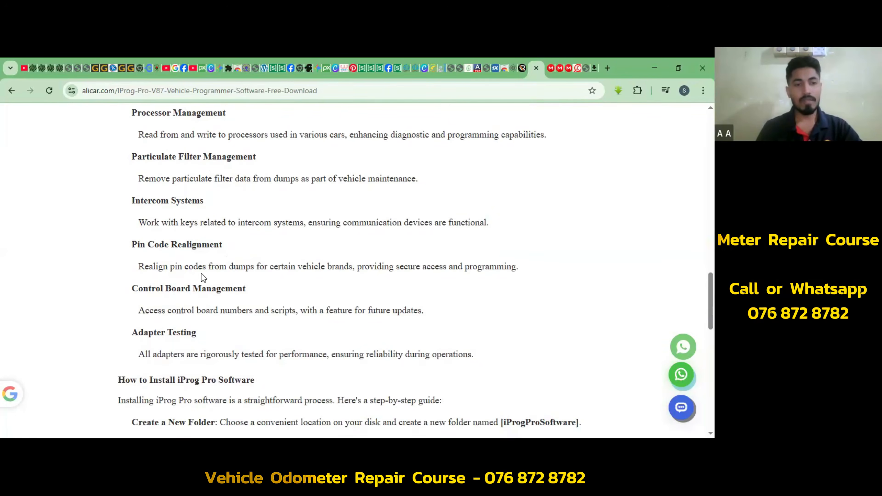
{"action": "scroll", "coordinate": [210, 285], "scroll_direction": "down", "scroll_amount": 1}
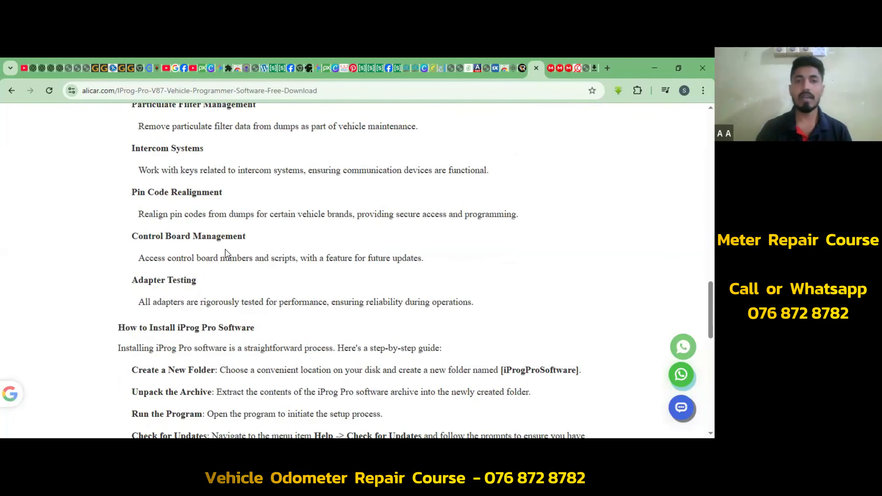
Read the "How to Install iProg Pro Software" instructions in the article
{"action": "scroll", "coordinate": [195, 272], "scroll_direction": "down", "scroll_amount": 4}
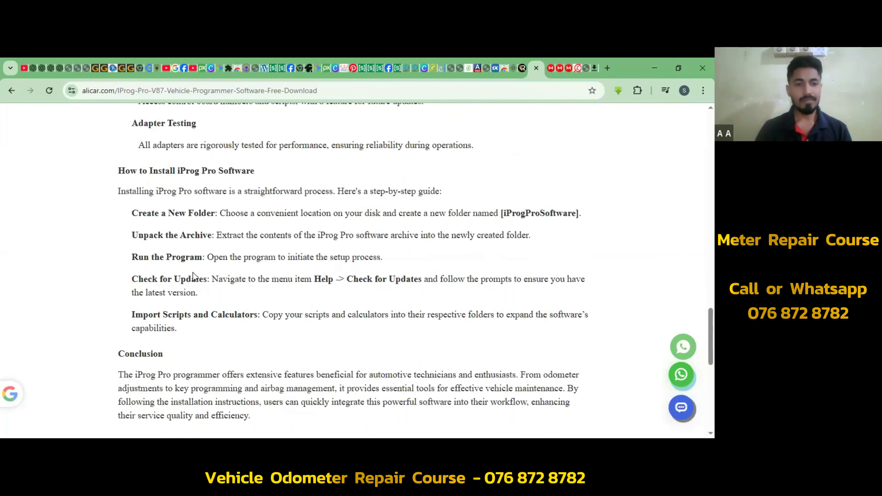
{"action": "scroll", "coordinate": [194, 274], "scroll_direction": "up", "scroll_amount": 1}
{"action": "scroll", "coordinate": [193, 272], "scroll_direction": "up", "scroll_amount": 1}
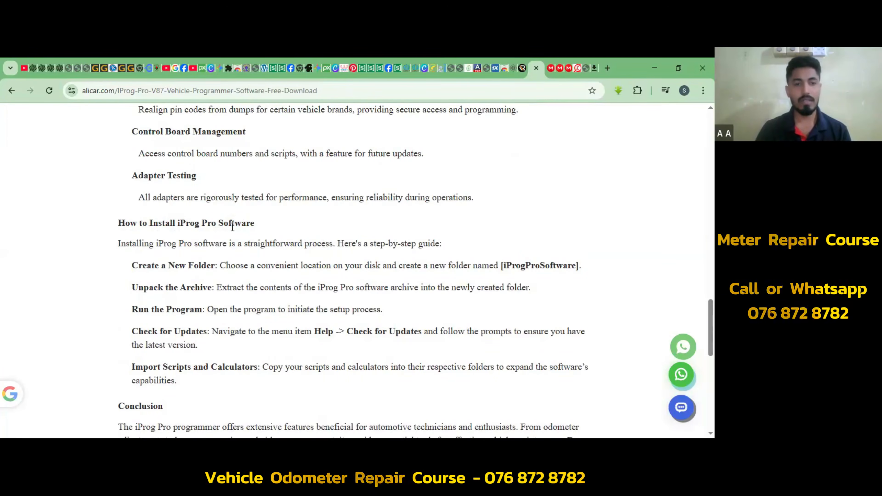
{"action": "scroll", "coordinate": [228, 240], "scroll_direction": "down", "scroll_amount": 1}
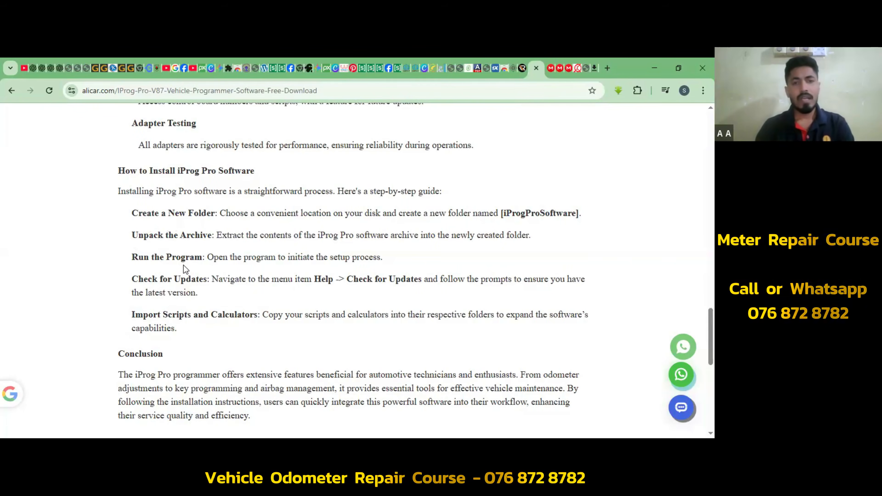
Open the IProg V87 download link near the beginning of the article
{"action": "scroll", "coordinate": [186, 269], "scroll_direction": "up", "scroll_amount": 6}
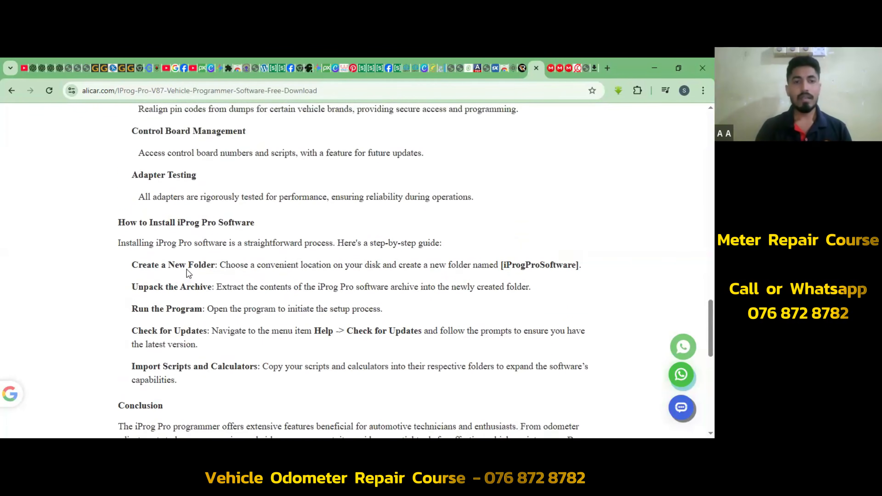
{"action": "scroll", "coordinate": [186, 269], "scroll_direction": "up", "scroll_amount": 9}
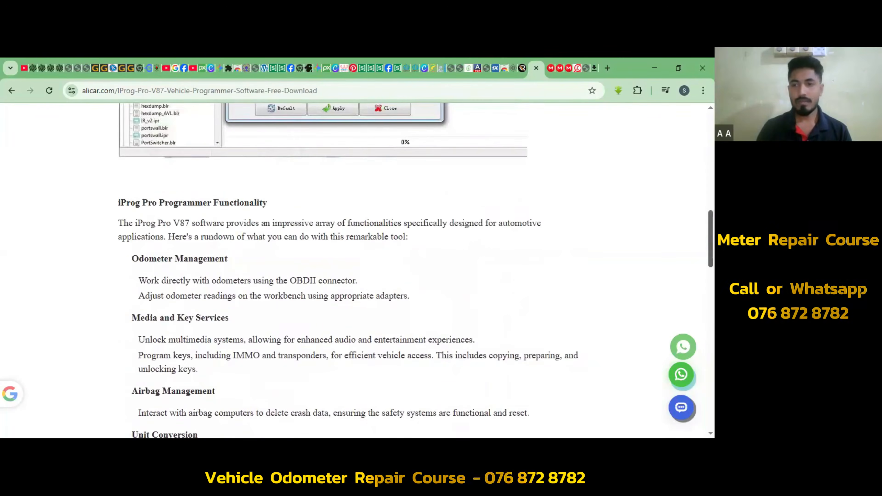
{"action": "scroll", "coordinate": [189, 276], "scroll_direction": "up", "scroll_amount": 10}
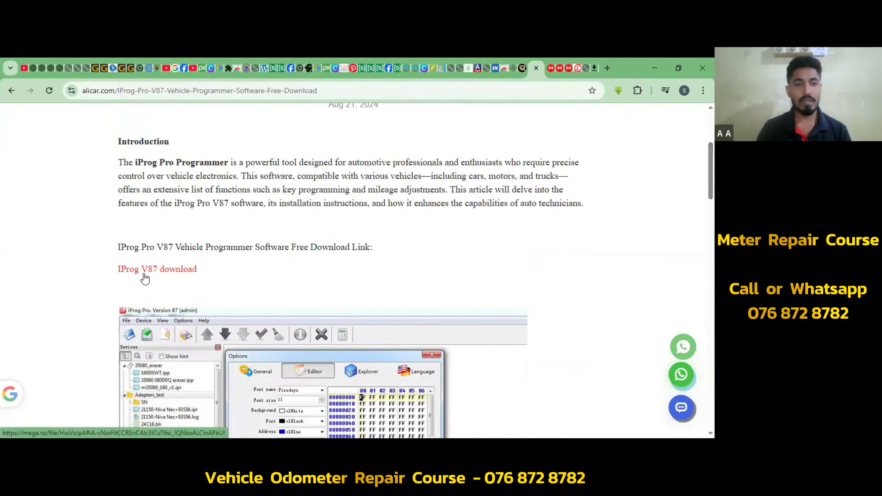
{"action": "left_click", "coordinate": [159, 273]}
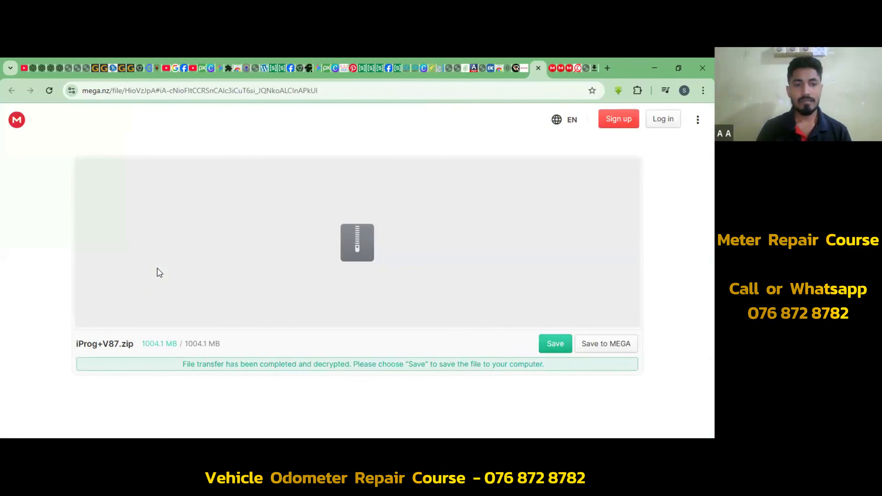
Switch to the MEGA page for iProg+V85.rar and choose the standard download for the archive
{"action": "left_click", "coordinate": [569, 68]}
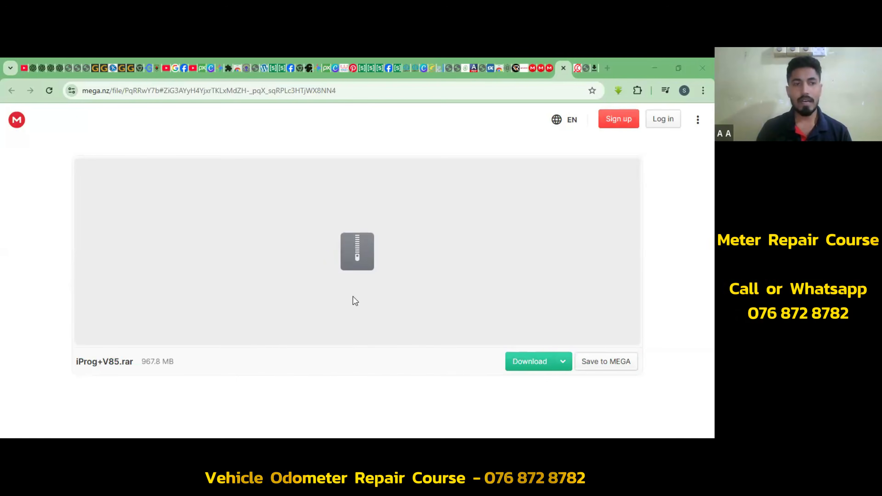
{"action": "left_click", "coordinate": [563, 361]}
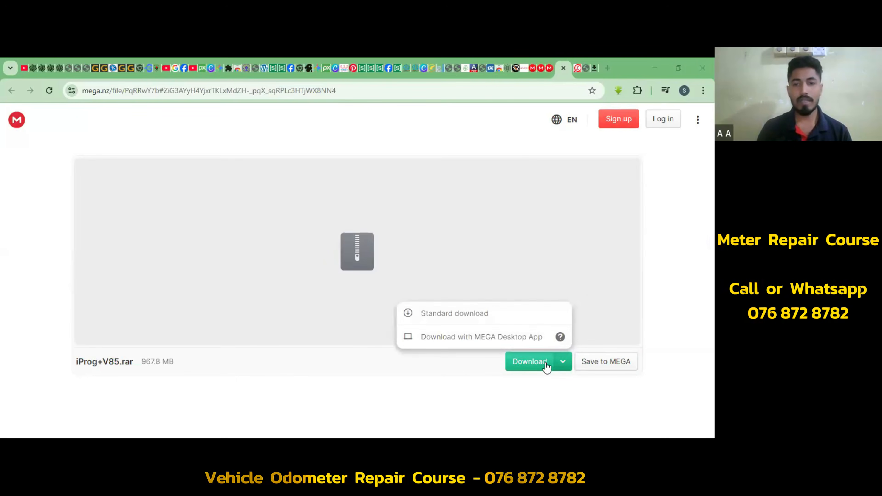
{"action": "left_click", "coordinate": [469, 315]}
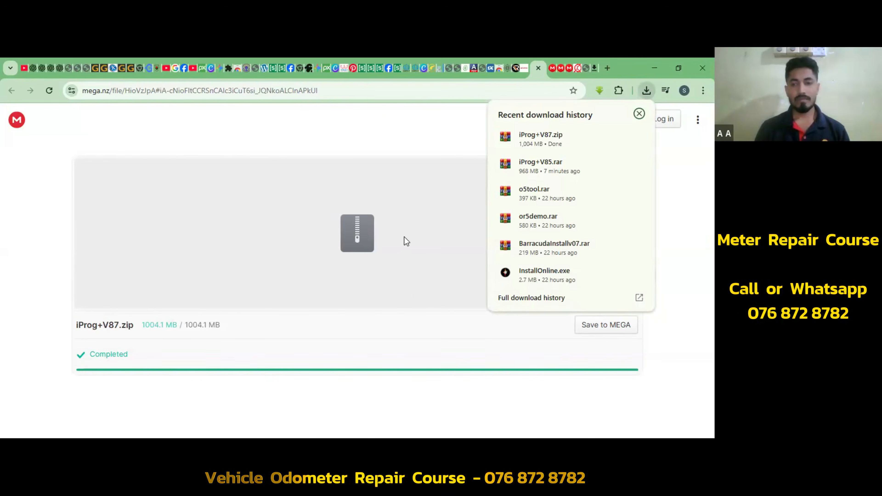
Copy the downloaded iProg+V87 archive from the Downloads folder and paste it onto the Desktop
{"action": "mouse_move", "coordinate": [566, 138]}
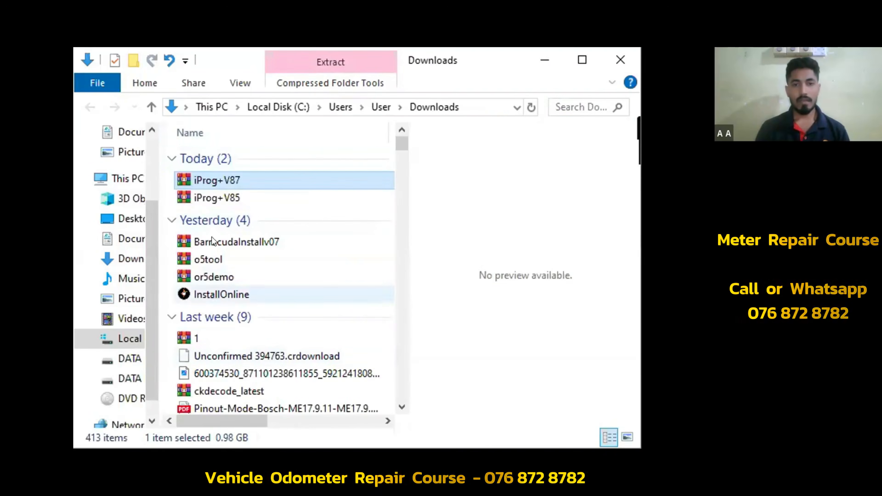
{"action": "right_click", "coordinate": [208, 177]}
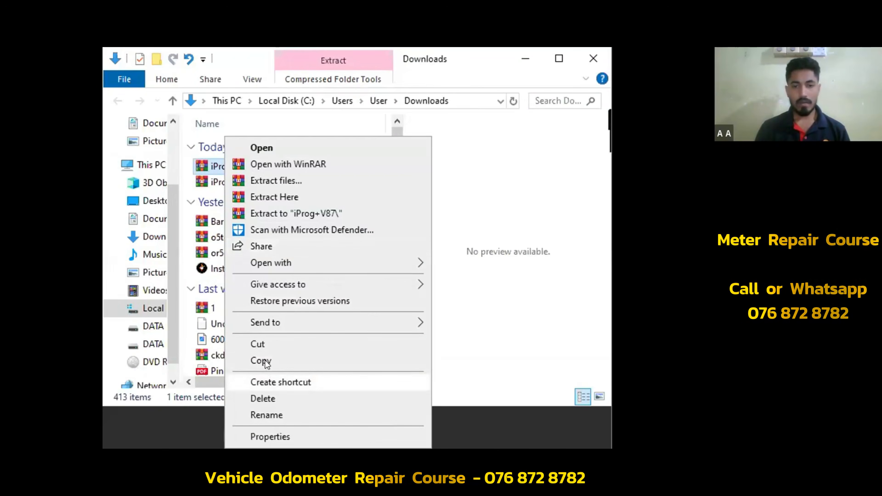
{"action": "left_click", "coordinate": [264, 357]}
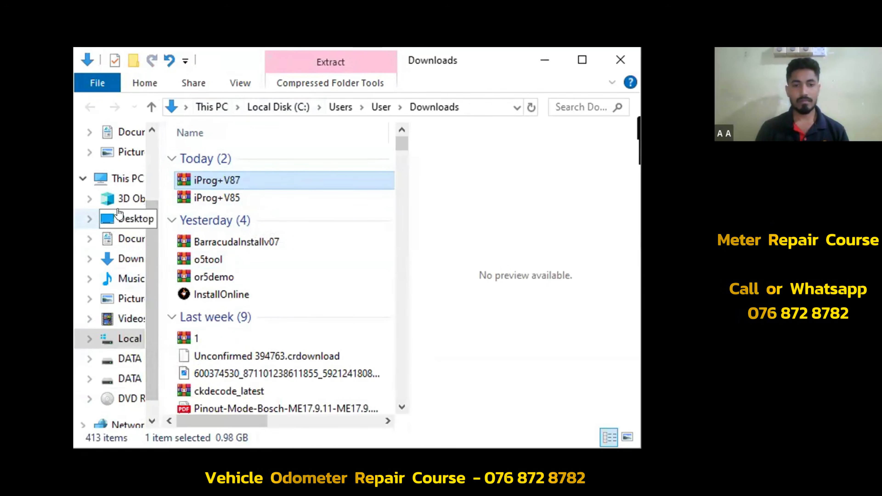
{"action": "left_click", "coordinate": [125, 219]}
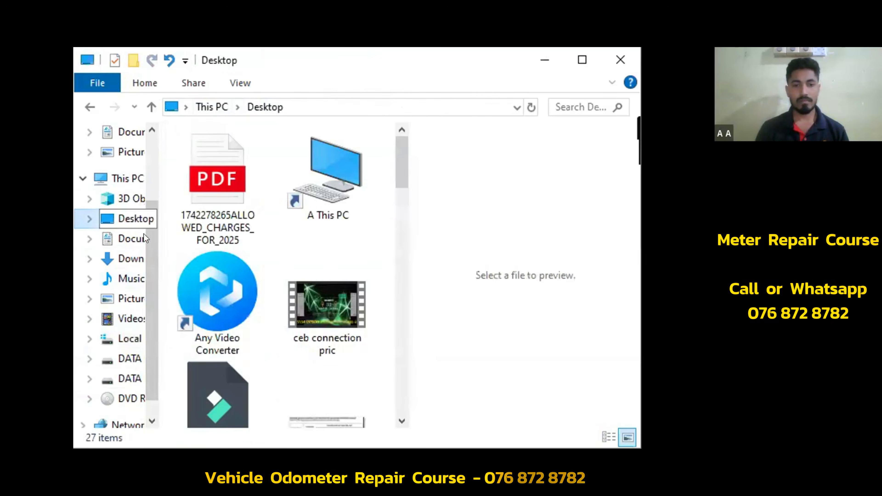
{"action": "right_click", "coordinate": [380, 237]}
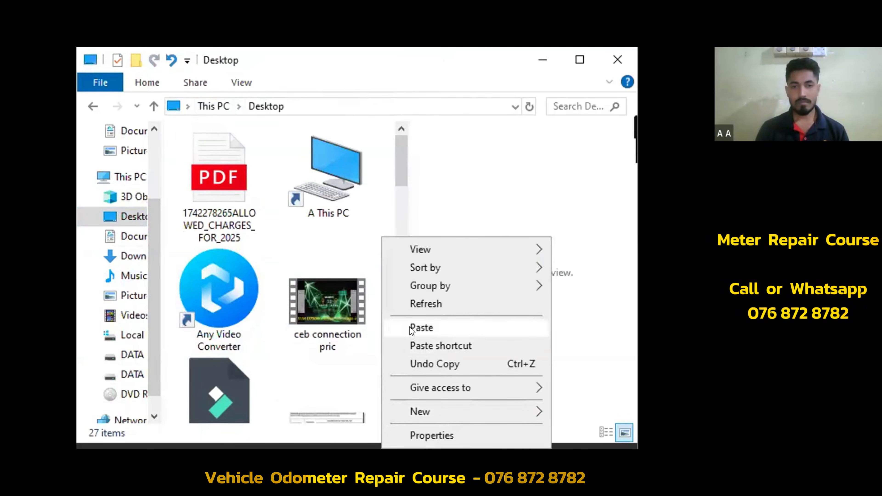
{"action": "left_click", "coordinate": [420, 328]}
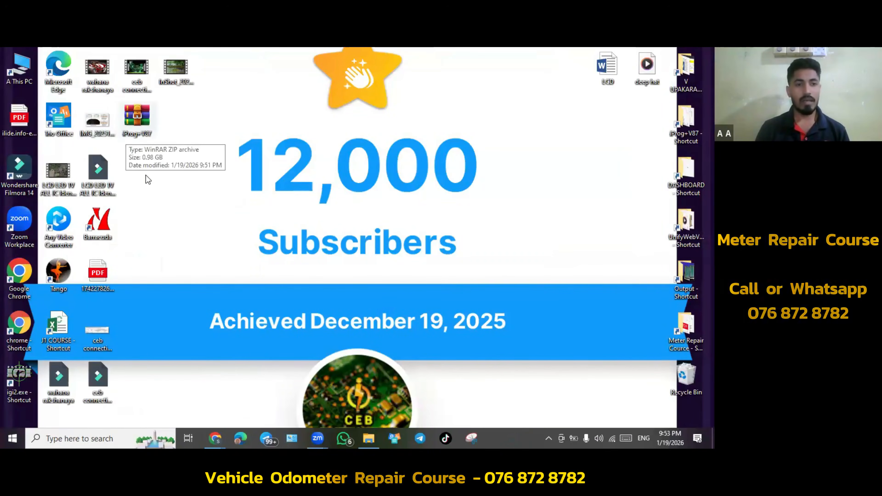
Create a new folder named "iprog new" on the Desktop
{"action": "right_click", "coordinate": [132, 159]}
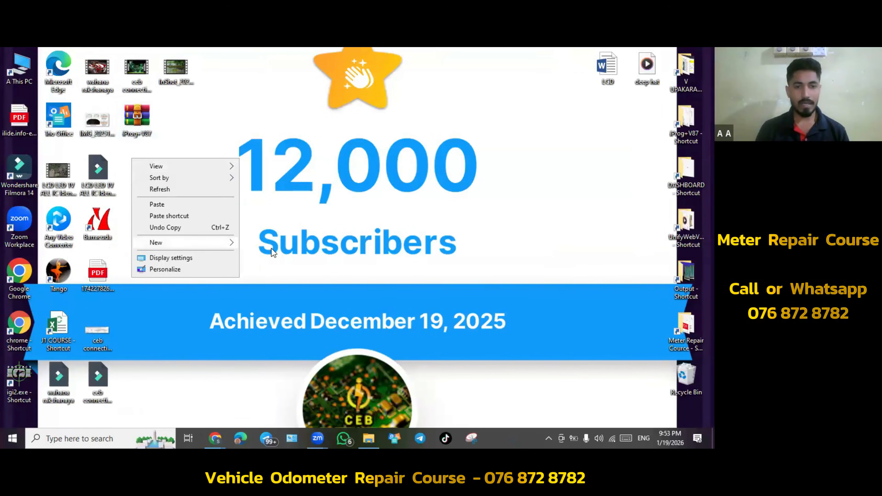
{"action": "mouse_move", "coordinate": [174, 243]}
{"action": "left_click", "coordinate": [277, 243]}
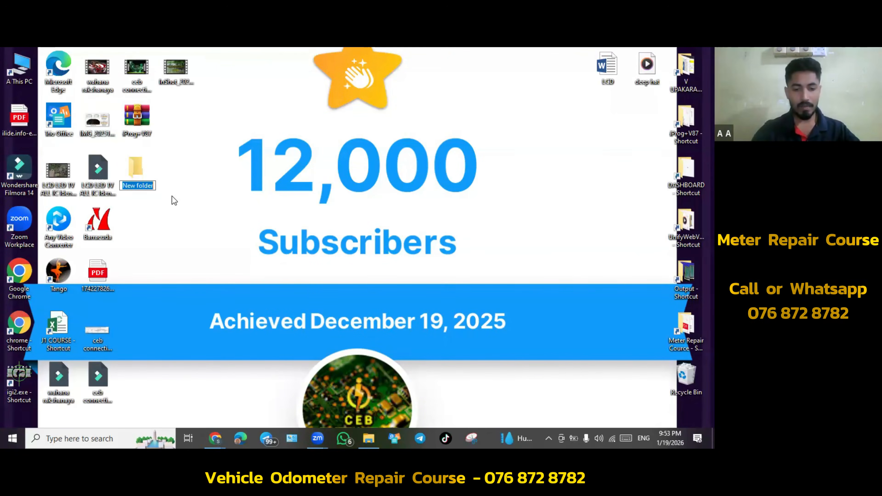
{"action": "type", "text": "ip"}
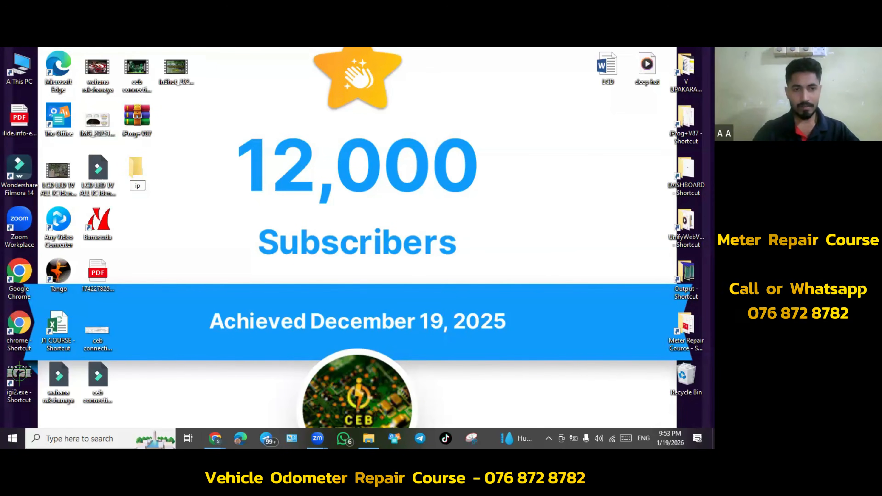
{"action": "type", "text": "r"}
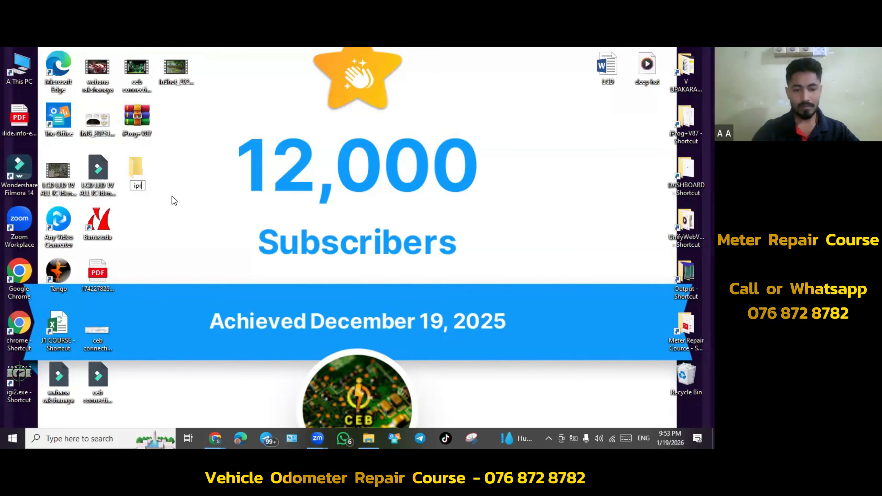
{"action": "type", "text": "og new"}
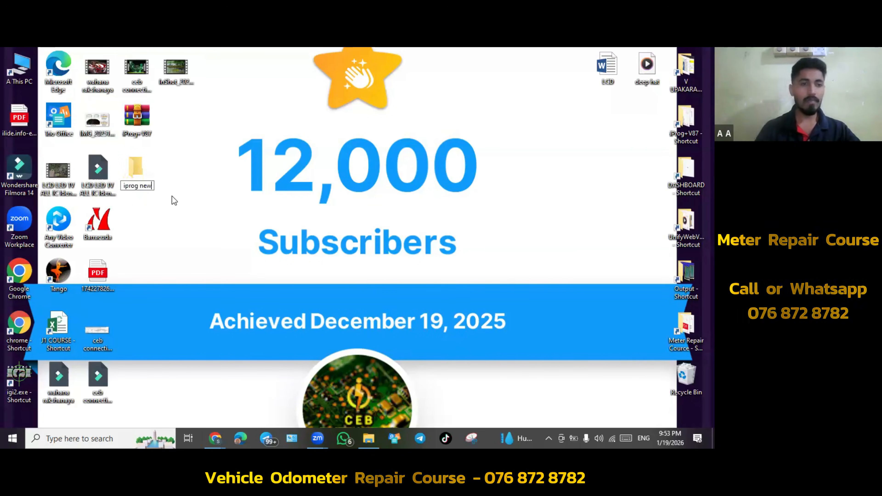
{"action": "key", "text": "Return"}
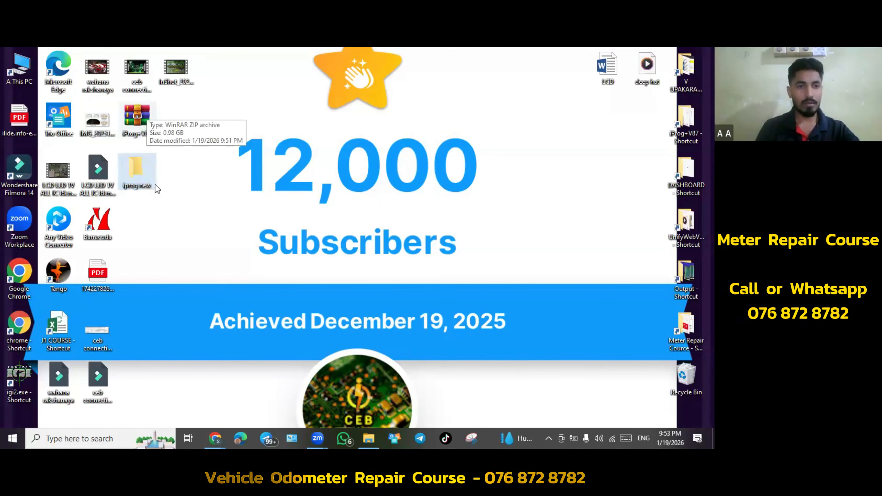
Extract the iProg+V87 archive into the "iprog new" Desktop folder, replacing the default destination path
{"action": "right_click", "coordinate": [141, 118]}
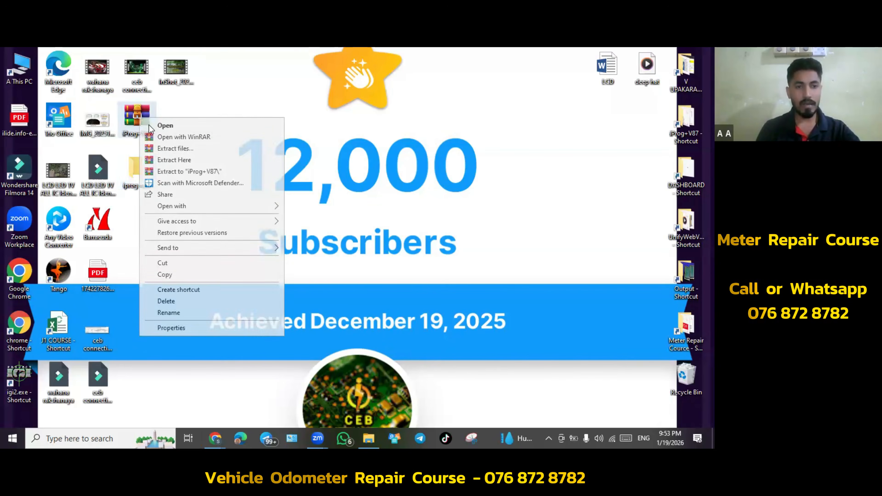
{"action": "left_click", "coordinate": [180, 148]}
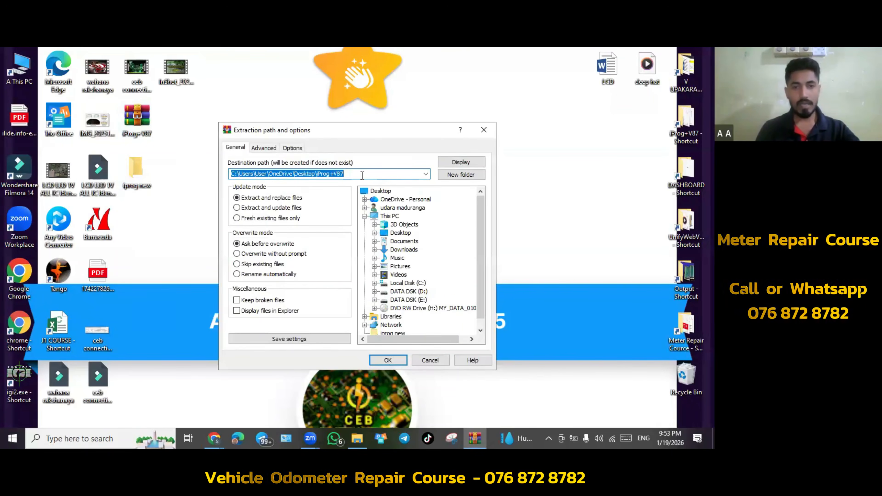
{"action": "left_click", "coordinate": [420, 175]}
{"action": "left_click", "coordinate": [430, 175]}
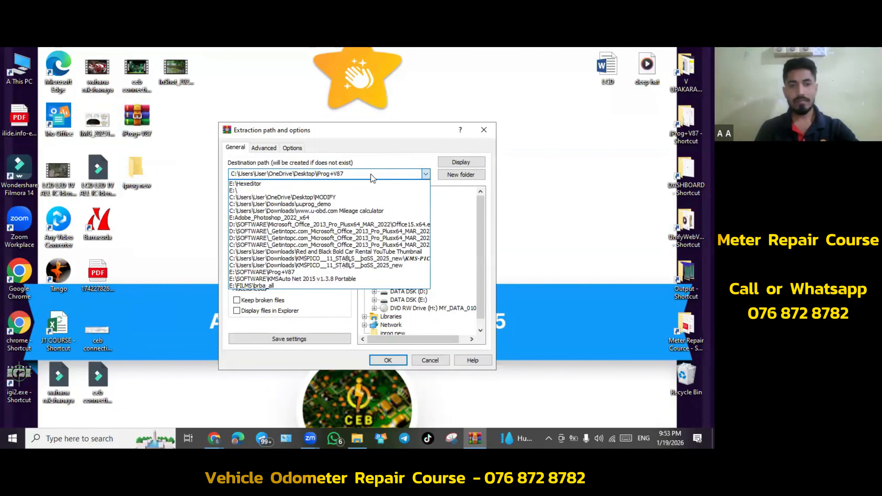
{"action": "key", "text": "BackSpace"}
{"action": "key", "text": "BackSpace"}
{"action": "key", "text": "BackSpace"}
{"action": "key", "text": "BackSpace"}
{"action": "key", "text": "BackSpace"}
{"action": "key", "text": "BackSpace"}
{"action": "key", "text": "BackSpace"}
{"action": "key", "text": "BackSpace"}
{"action": "key", "text": "BackSpace"}
{"action": "key", "text": "BackSpace"}
{"action": "key", "text": "BackSpace"}
{"action": "key", "text": "BackSpace"}
{"action": "key", "text": "BackSpace"}
{"action": "key", "text": "BackSpace"}
{"action": "key", "text": "BackSpace"}
{"action": "key", "text": "BackSpace"}
{"action": "key", "text": "BackSpace"}
{"action": "key", "text": "BackSpace"}
{"action": "key", "text": "BackSpace"}
{"action": "key", "text": "BackSpace"}
{"action": "key", "text": "BackSpace"}
{"action": "key", "text": "BackSpace"}
{"action": "key", "text": "BackSpace"}
{"action": "key", "text": "BackSpace"}
{"action": "key", "text": "BackSpace"}
{"action": "key", "text": "BackSpace"}
{"action": "key", "text": "BackSpace"}
{"action": "key", "text": "BackSpace"}
{"action": "key", "text": "BackSpace"}
{"action": "key", "text": "BackSpace"}
{"action": "key", "text": "BackSpace"}
{"action": "key", "text": "BackSpace"}
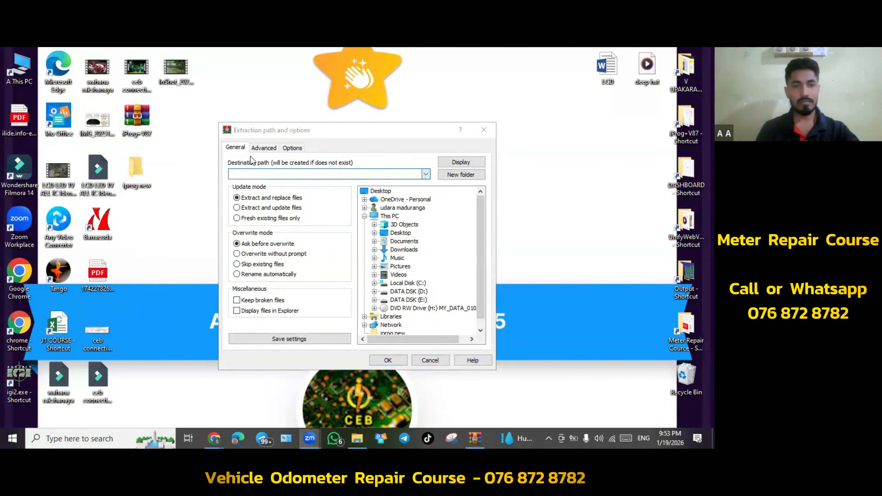
{"action": "left_click", "coordinate": [314, 174]}
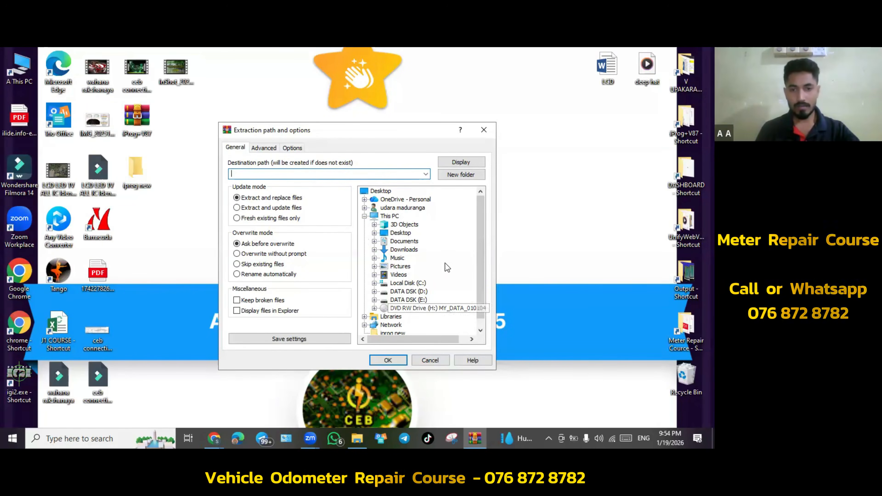
{"action": "left_click", "coordinate": [393, 233]}
{"action": "double_click", "coordinate": [393, 233]}
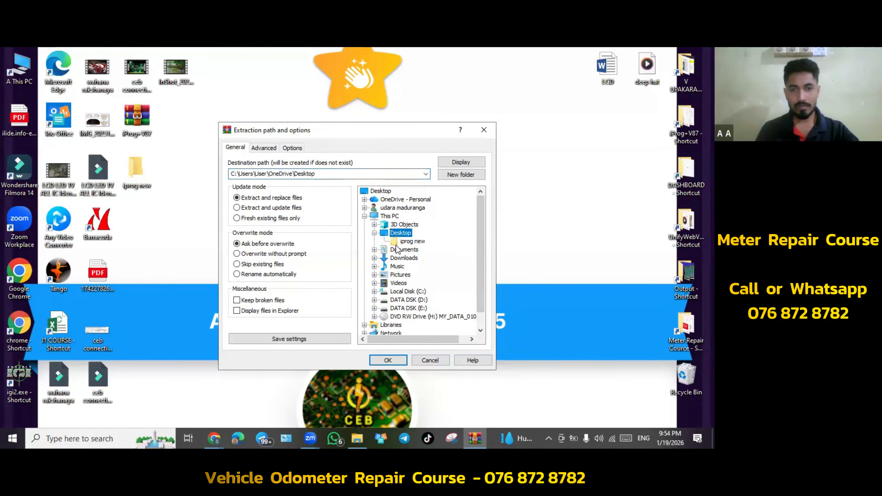
{"action": "left_click", "coordinate": [405, 243]}
{"action": "left_click", "coordinate": [399, 362]}
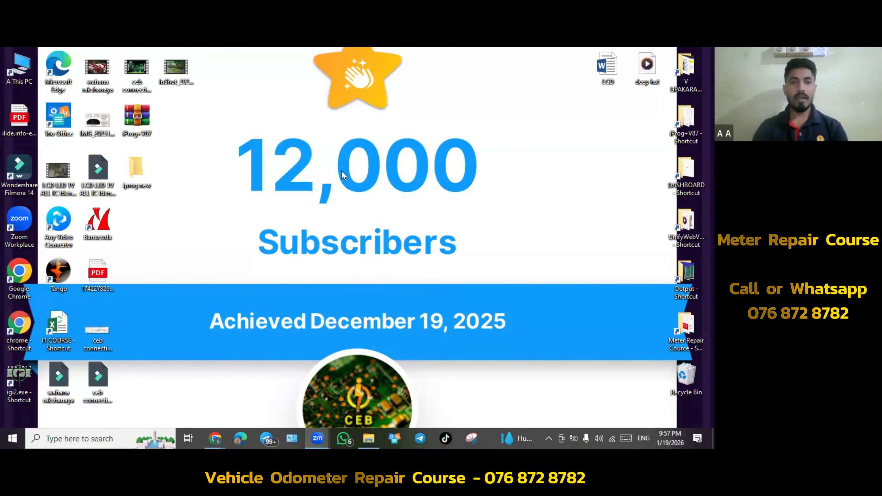
Refresh the Desktop and open the iProg+V87 folder inside "iprog new" in a maximized window
{"action": "right_click", "coordinate": [211, 202]}
{"action": "left_click", "coordinate": [232, 227]}
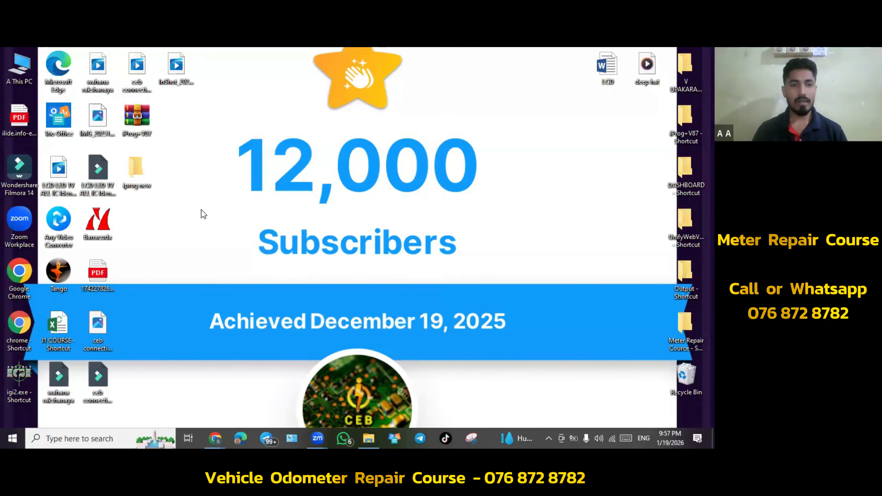
{"action": "double_click", "coordinate": [133, 170]}
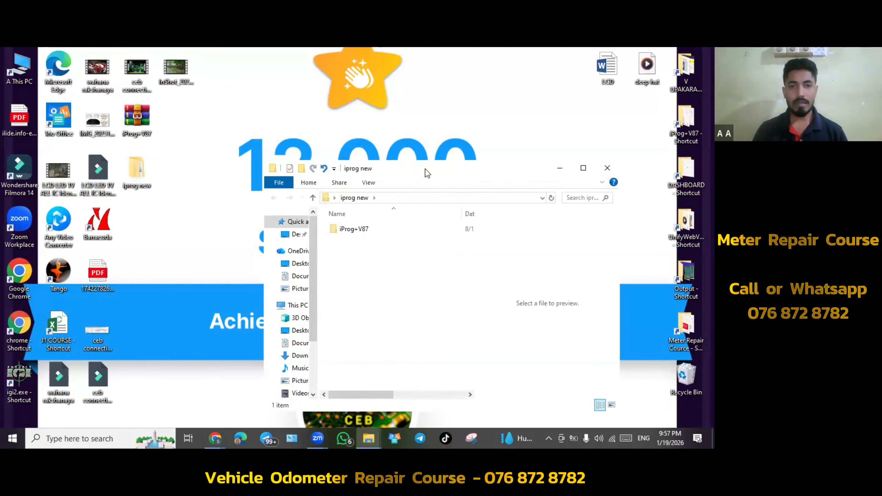
{"action": "left_click_drag", "start_coordinate": [427, 173], "coordinate": [361, 143]}
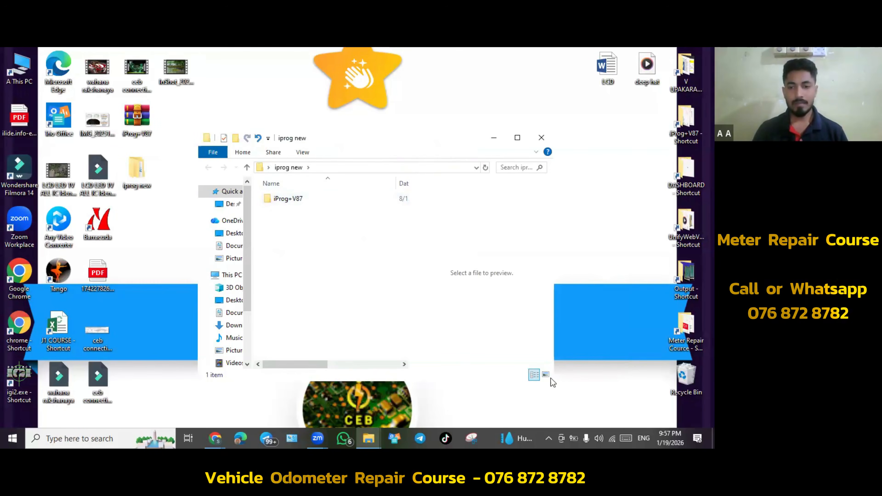
{"action": "left_click_drag", "start_coordinate": [551, 382], "coordinate": [617, 428]}
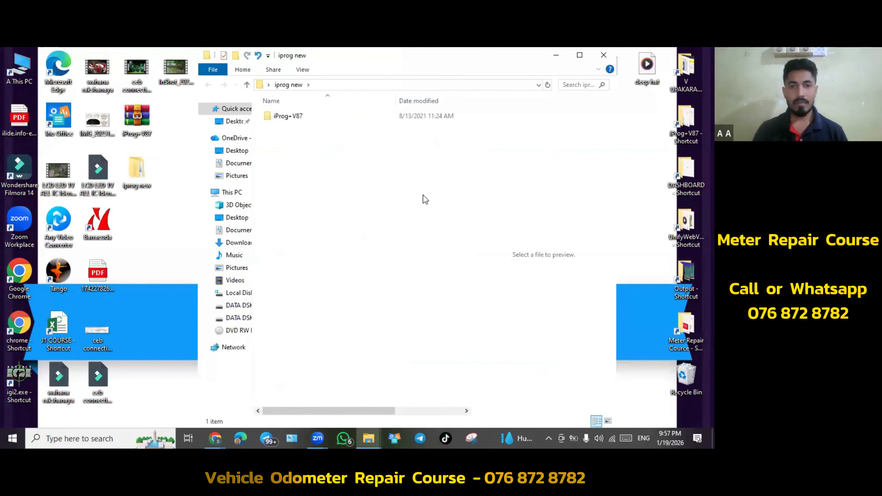
{"action": "left_click", "coordinate": [588, 59]}
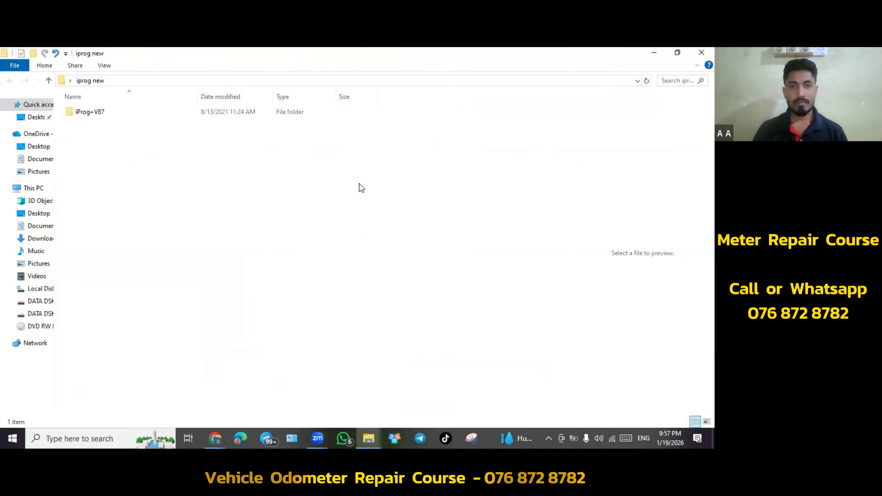
{"action": "double_click", "coordinate": [99, 115]}
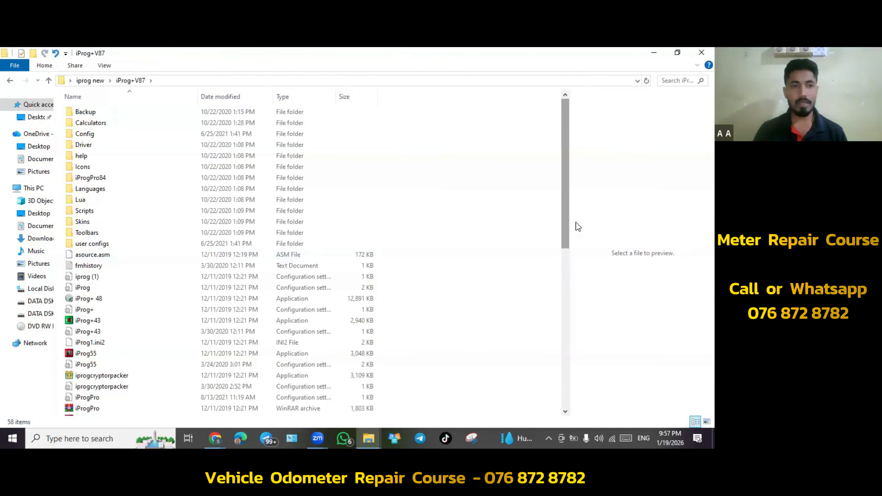
Look through the extracted iProg+V87 folder's contents to examine the available iProgPro application versions
{"action": "left_click_drag", "start_coordinate": [565, 199], "coordinate": [564, 272]}
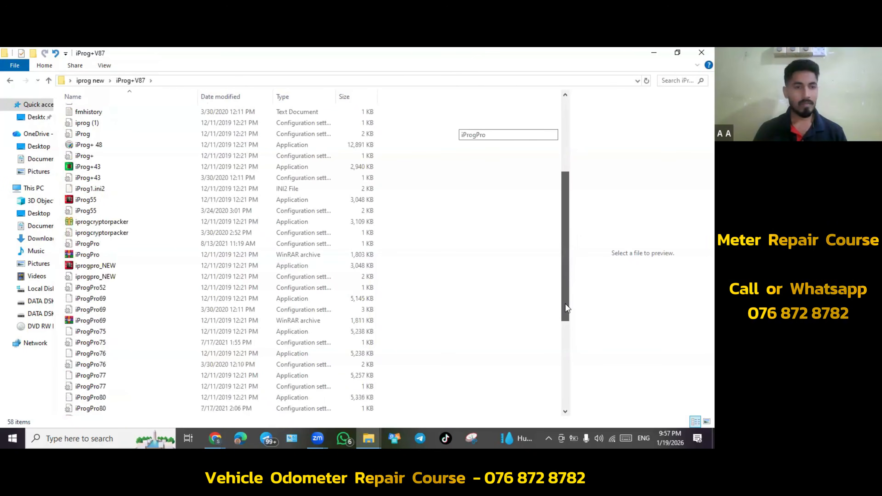
{"action": "scroll", "coordinate": [553, 186], "scroll_direction": "down", "scroll_amount": 4}
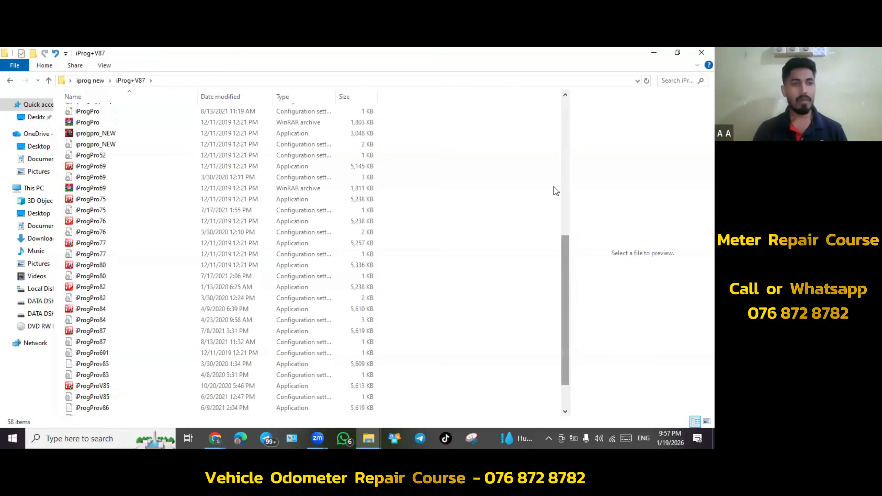
{"action": "scroll", "coordinate": [553, 187], "scroll_direction": "down", "scroll_amount": 2}
{"action": "scroll", "coordinate": [556, 190], "scroll_direction": "up", "scroll_amount": 6}
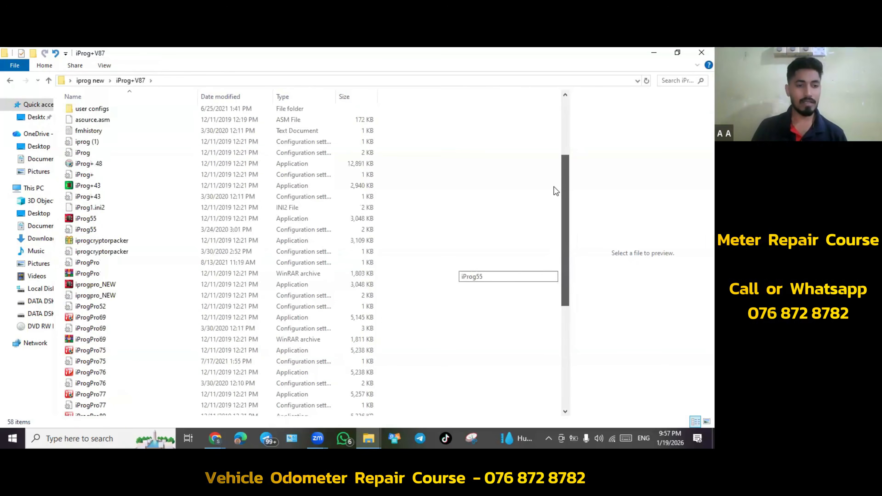
{"action": "scroll", "coordinate": [556, 190], "scroll_direction": "up", "scroll_amount": 5}
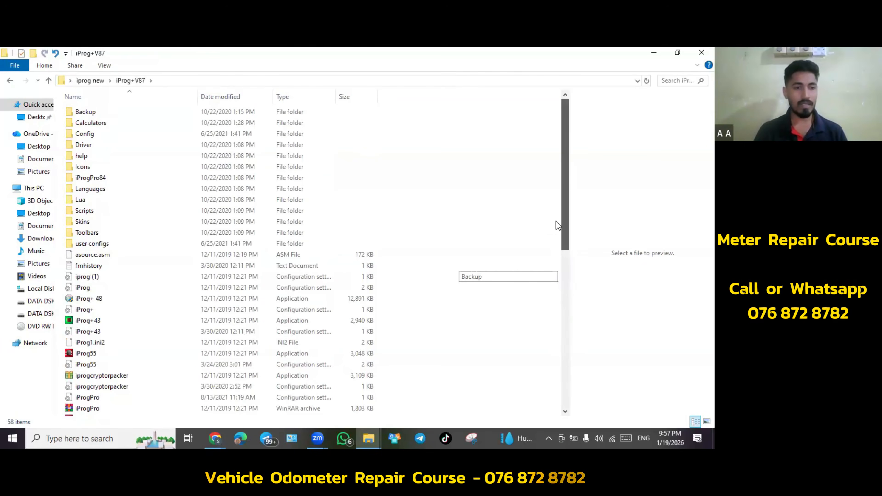
{"action": "scroll", "coordinate": [555, 231], "scroll_direction": "down", "scroll_amount": 2}
{"action": "scroll", "coordinate": [555, 290], "scroll_direction": "down", "scroll_amount": 4}
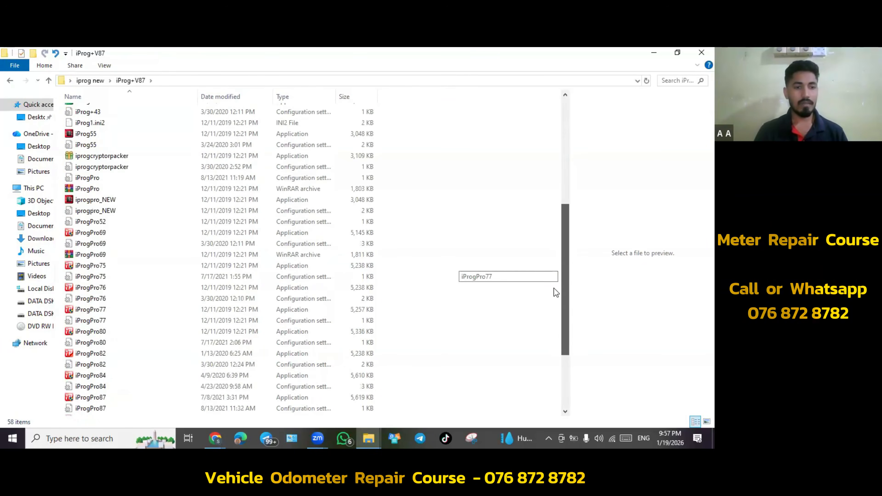
{"action": "scroll", "coordinate": [555, 330], "scroll_direction": "down", "scroll_amount": 4}
{"action": "scroll", "coordinate": [109, 382], "scroll_direction": "down", "scroll_amount": 1}
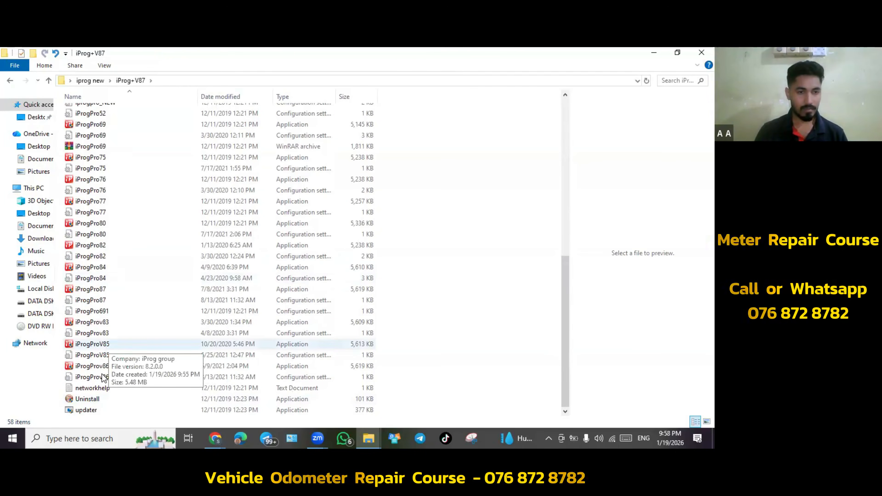
Launch the iProgPro87 application, dismiss its update notice and maximize the program window
{"action": "left_click", "coordinate": [89, 290]}
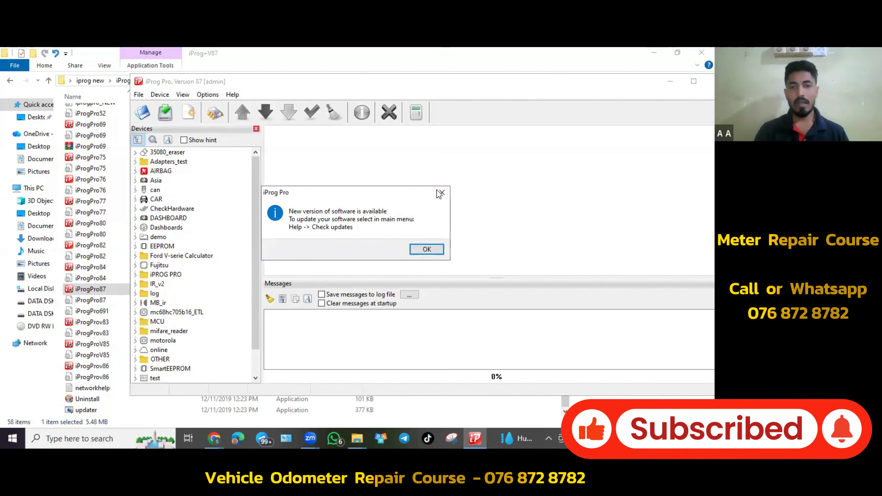
{"action": "left_click", "coordinate": [442, 193]}
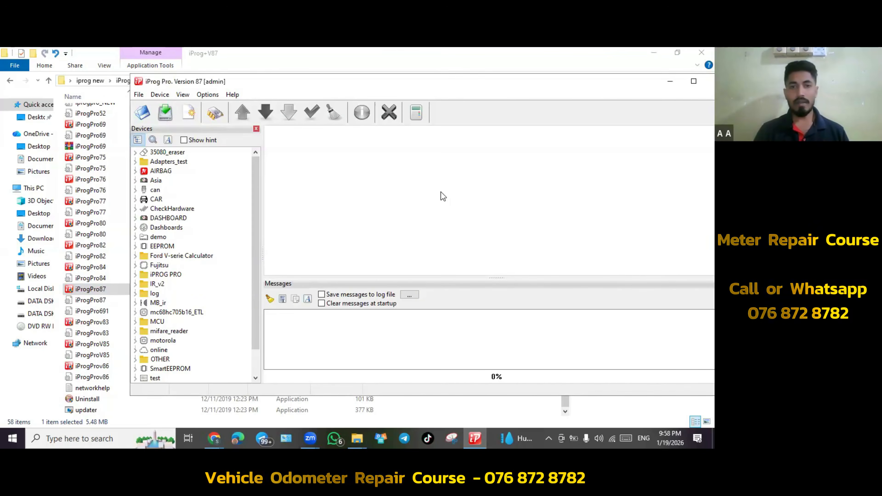
{"action": "key", "text": "super+d"}
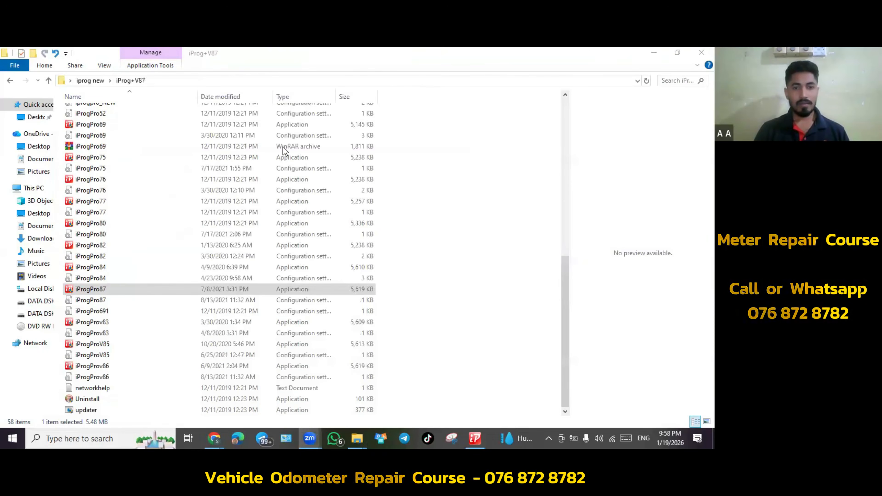
{"action": "left_click", "coordinate": [660, 54]}
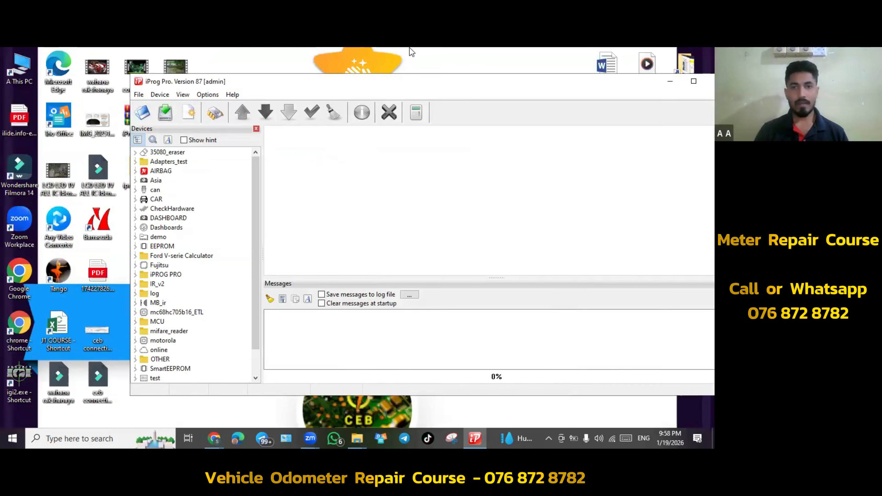
{"action": "left_click_drag", "start_coordinate": [409, 81], "coordinate": [410, 48]}
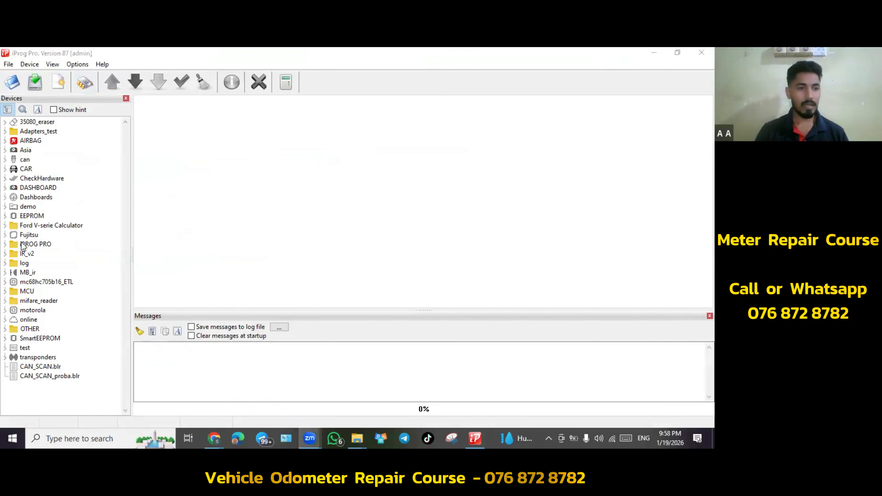
Load the 93C46.ipr script from the 93XX MW group of the EEPROM devices
{"action": "double_click", "coordinate": [18, 216]}
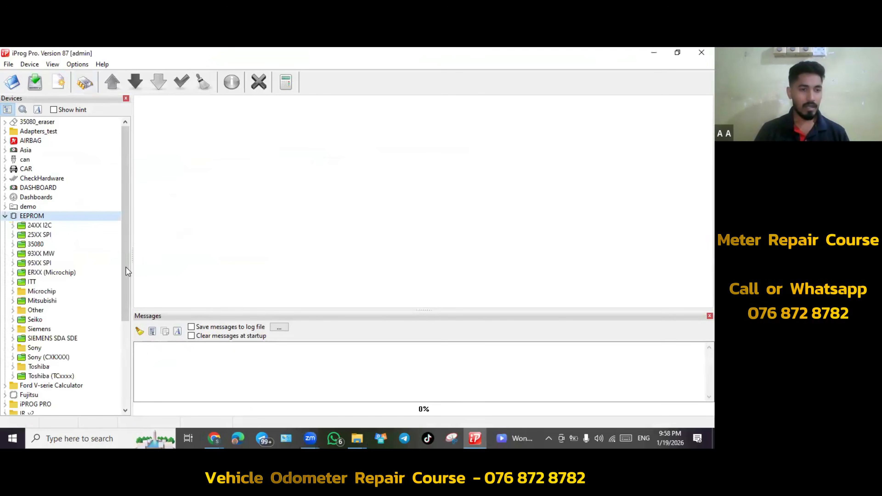
{"action": "scroll", "coordinate": [126, 271], "scroll_direction": "down", "scroll_amount": 1}
{"action": "scroll", "coordinate": [116, 210], "scroll_direction": "up", "scroll_amount": 1}
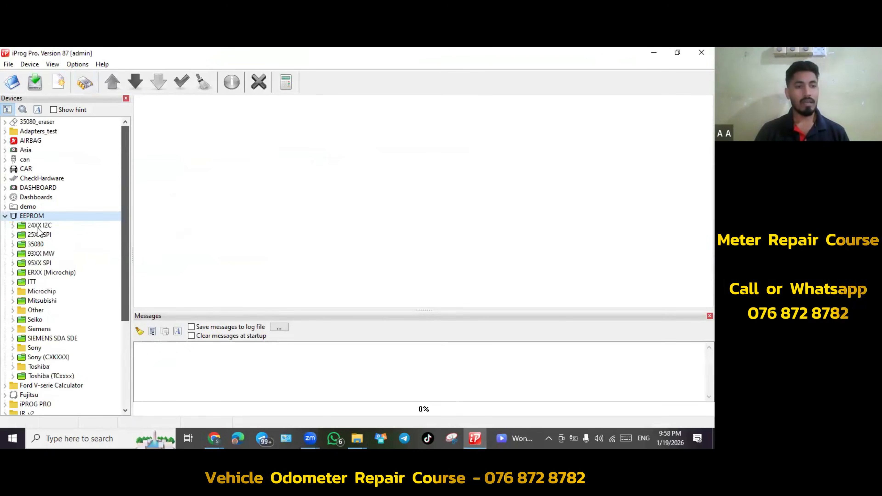
{"action": "double_click", "coordinate": [32, 254]}
{"action": "left_click_drag", "start_coordinate": [123, 237], "coordinate": [123, 261]}
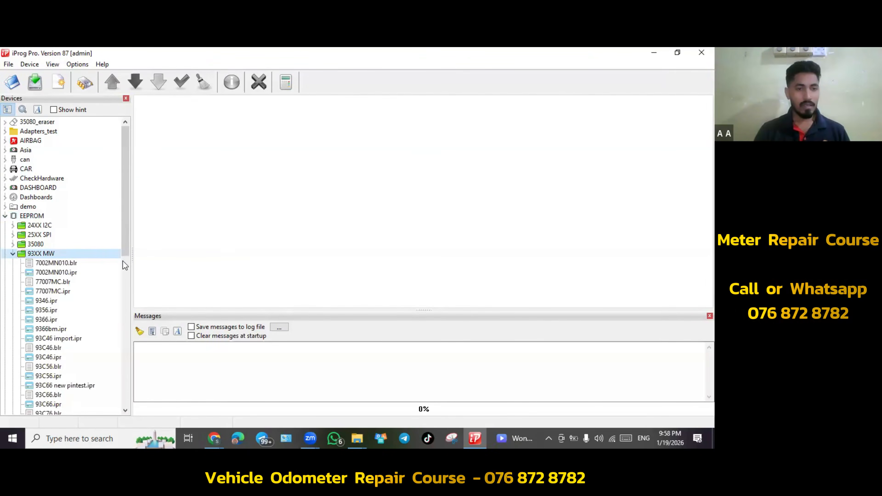
{"action": "scroll", "coordinate": [38, 243], "scroll_direction": "down", "scroll_amount": 2}
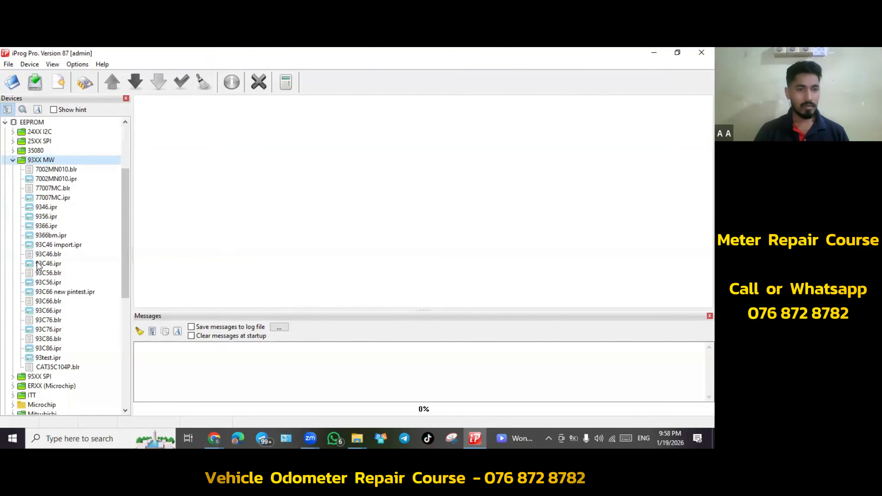
{"action": "left_click", "coordinate": [38, 264]}
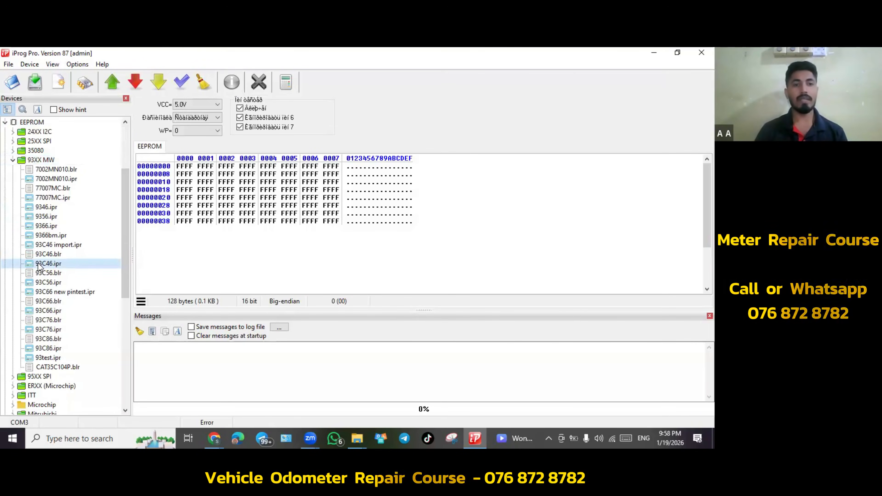
Try to read the 93C46 chip with the programmer, repeating the read once and closing the pin test window
{"action": "left_click", "coordinate": [112, 83]}
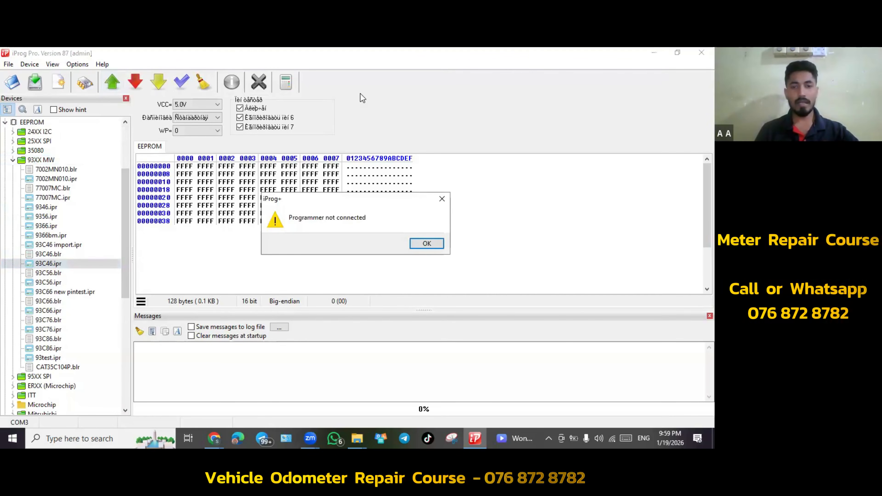
{"action": "key", "text": "Return"}
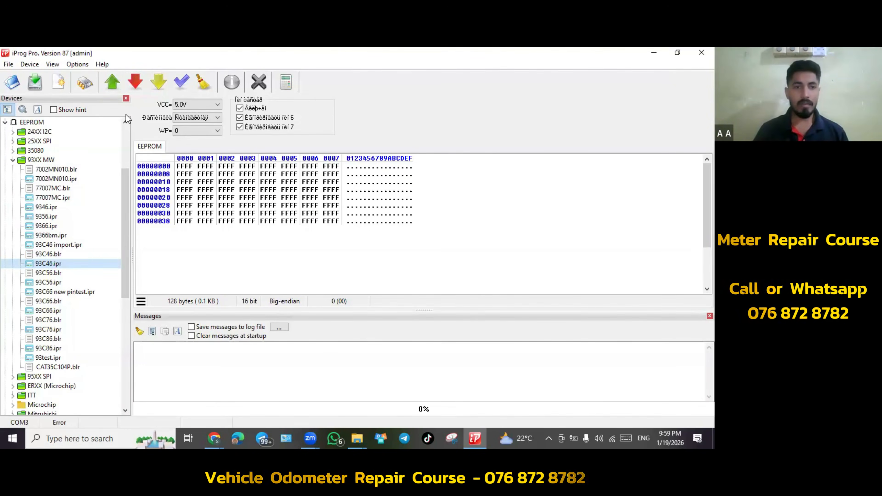
{"action": "left_click", "coordinate": [113, 85]}
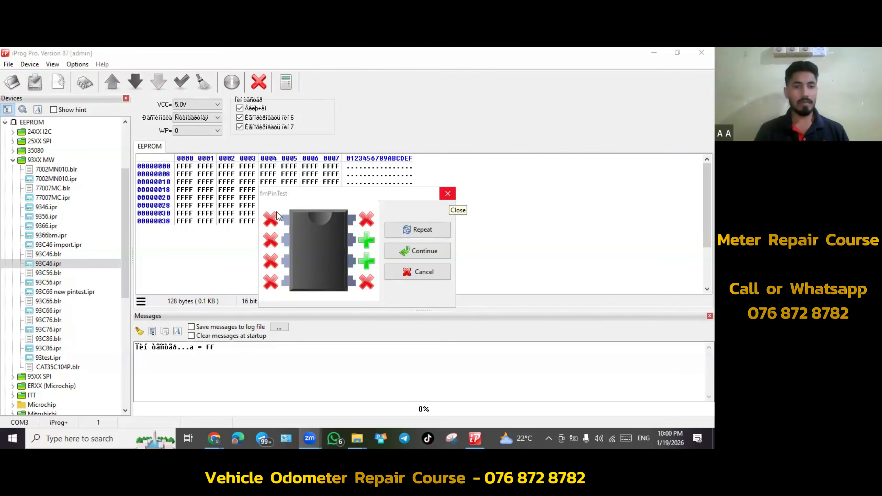
{"action": "left_click", "coordinate": [448, 197]}
{"action": "left_click", "coordinate": [436, 200]}
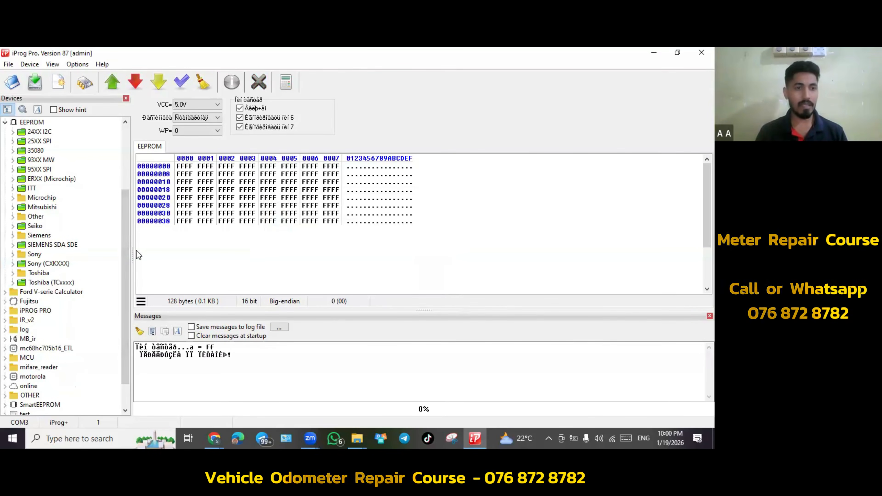
Collapse the EEPROM group in the device tree and check the device search view before returning to the tree
{"action": "left_click", "coordinate": [4, 122]}
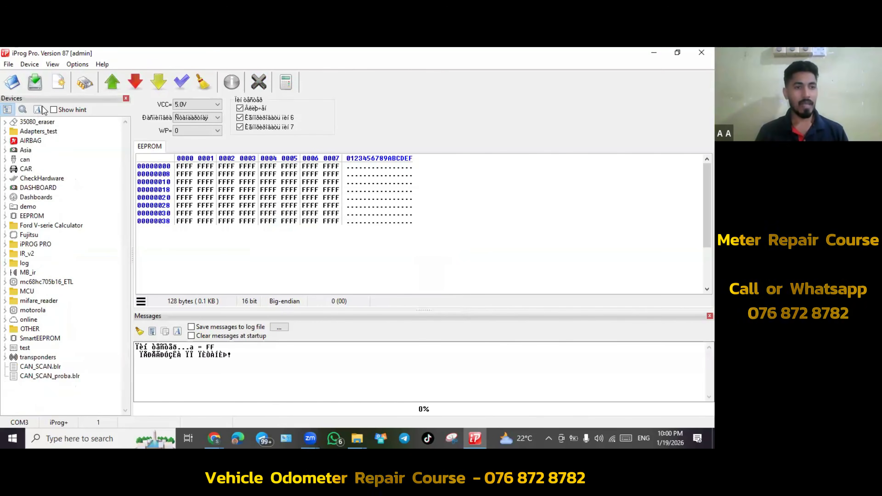
{"action": "left_click", "coordinate": [23, 110]}
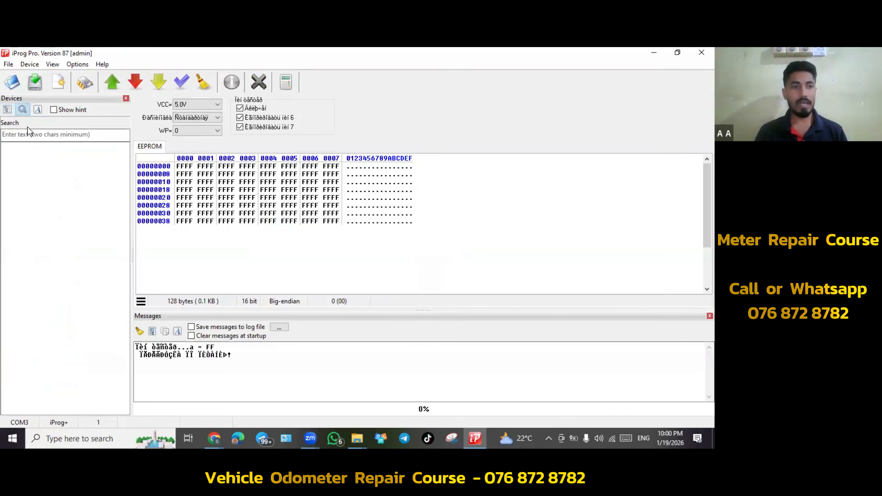
{"action": "left_click", "coordinate": [8, 110]}
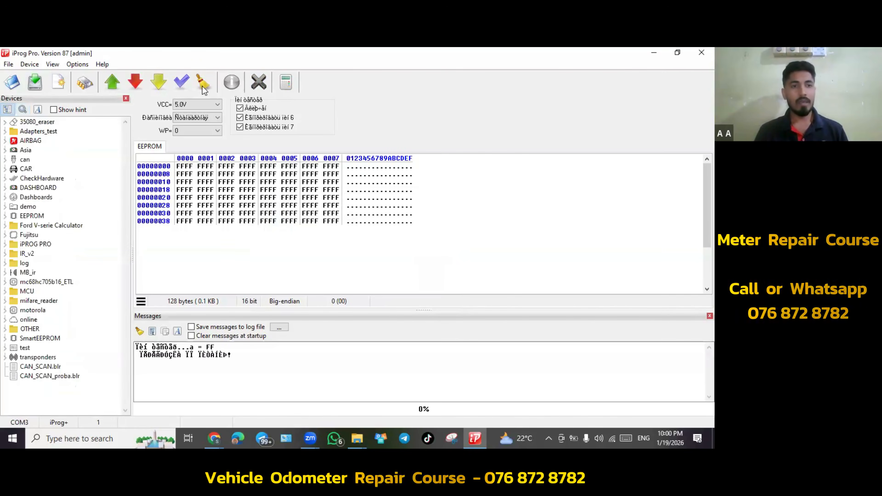
Close the Devices panel, reopen it and dock it back beside the hex editor
{"action": "left_click", "coordinate": [126, 98]}
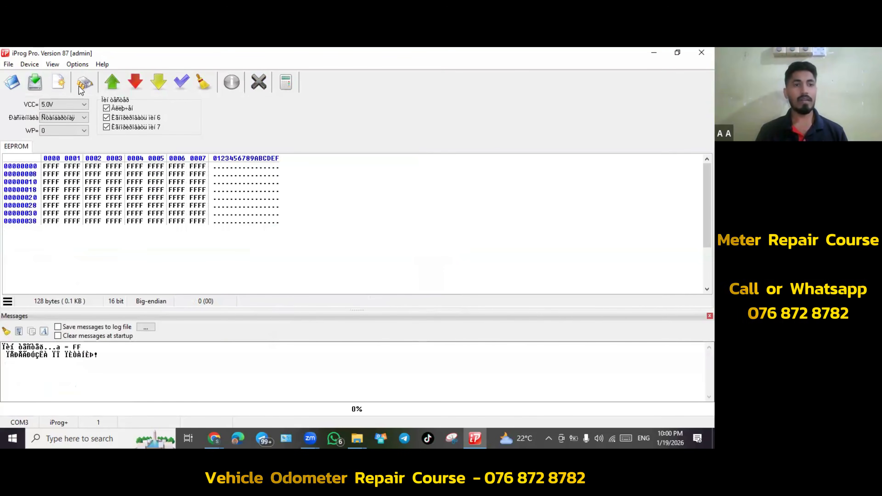
{"action": "left_click", "coordinate": [85, 82]}
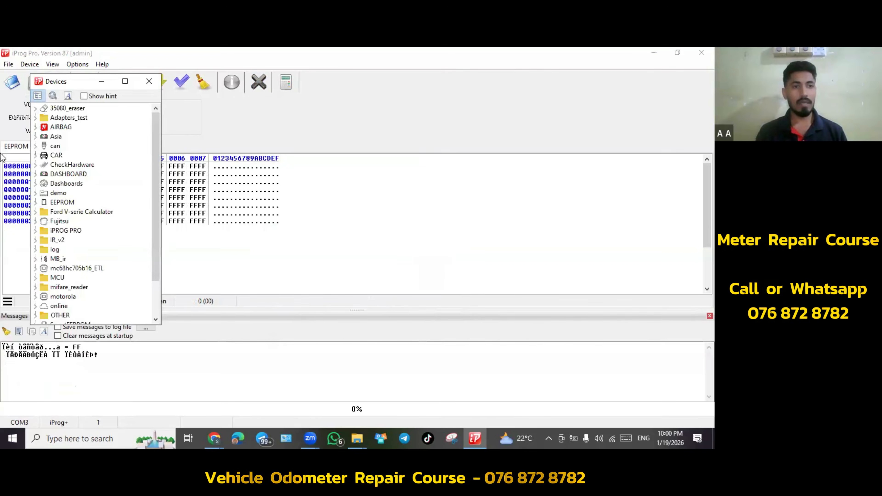
{"action": "left_click", "coordinate": [25, 112]}
{"action": "left_click", "coordinate": [85, 83]}
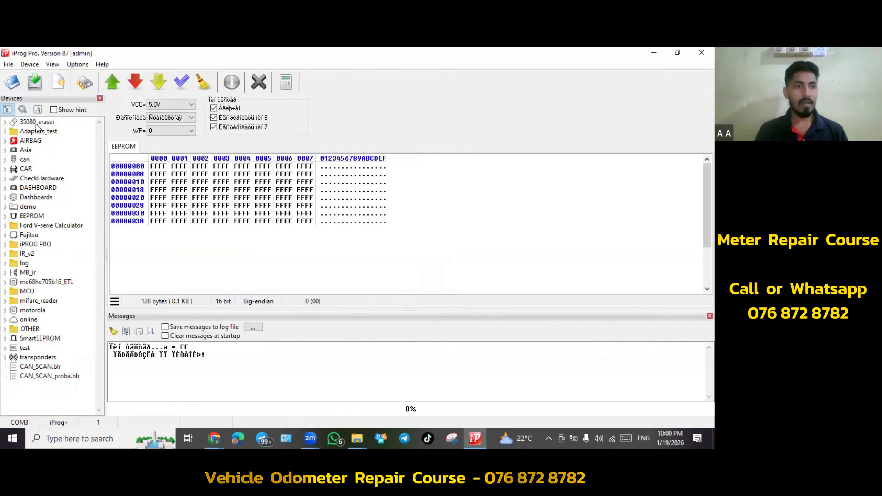
Show the Calculators panel alongside the hex editor
{"action": "left_click", "coordinate": [82, 65]}
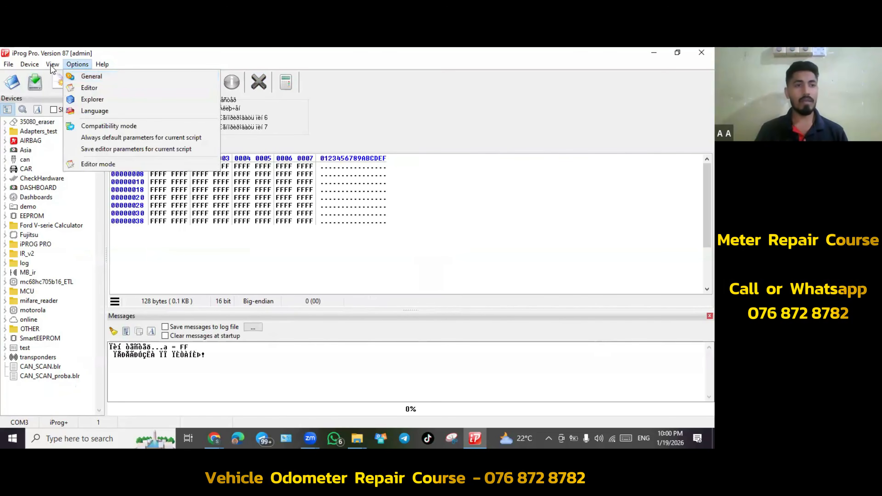
{"action": "mouse_move", "coordinate": [52, 66]}
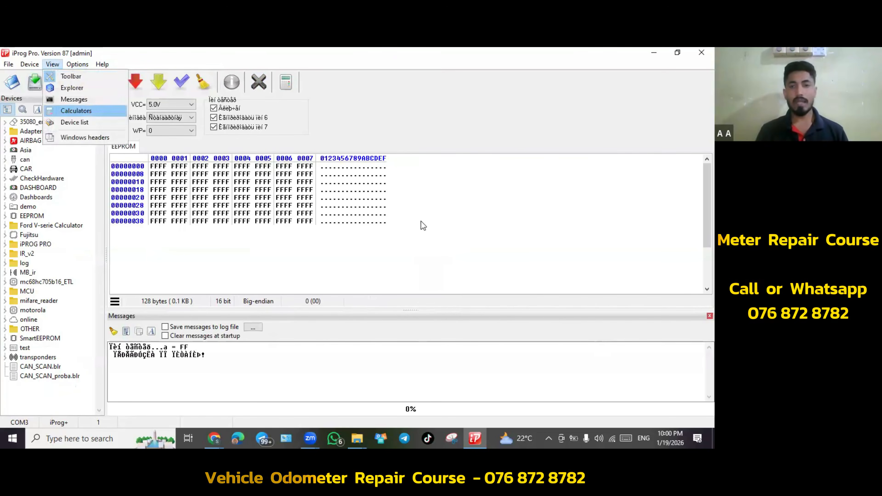
{"action": "left_click", "coordinate": [76, 111]}
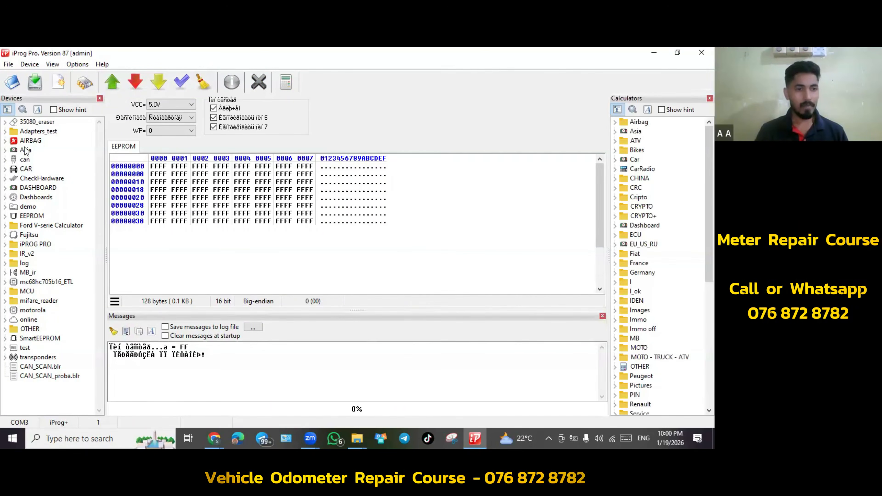
Search the device list for mb91f061 and widen the Devices panel so the script paths are readable
{"action": "left_click", "coordinate": [22, 110]}
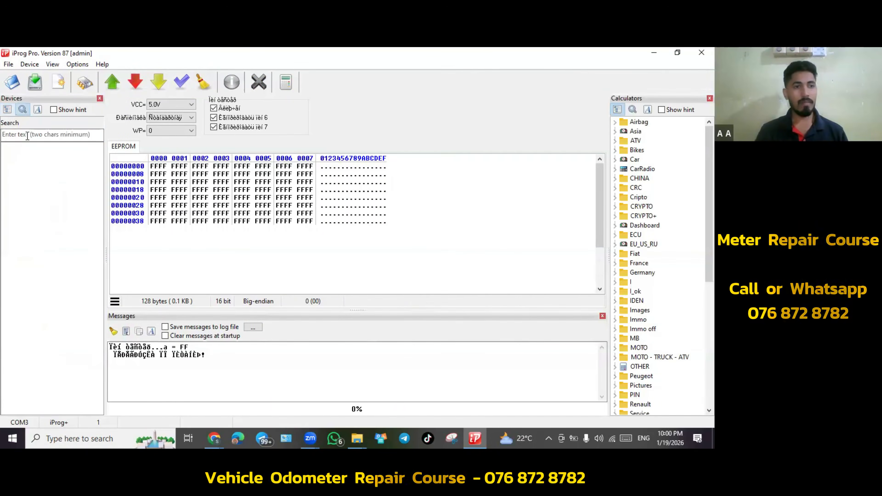
{"action": "left_click", "coordinate": [28, 135]}
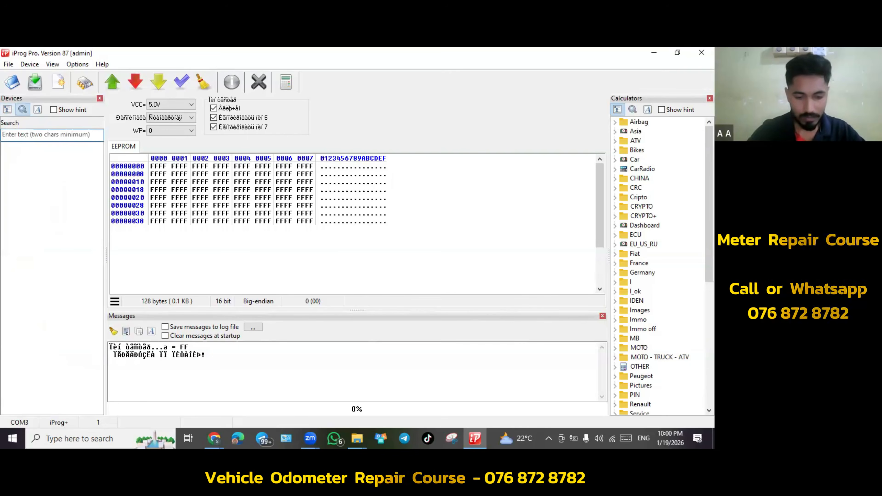
{"action": "type", "text": "mb"}
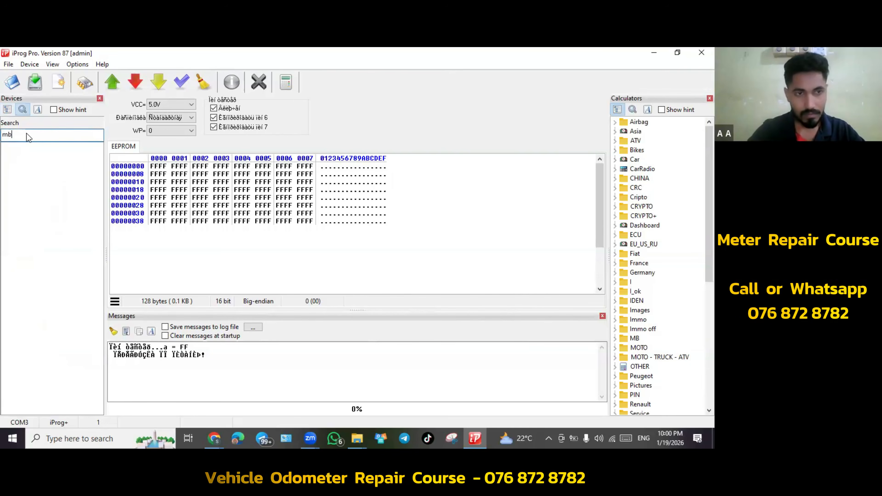
{"action": "type", "text": "9"}
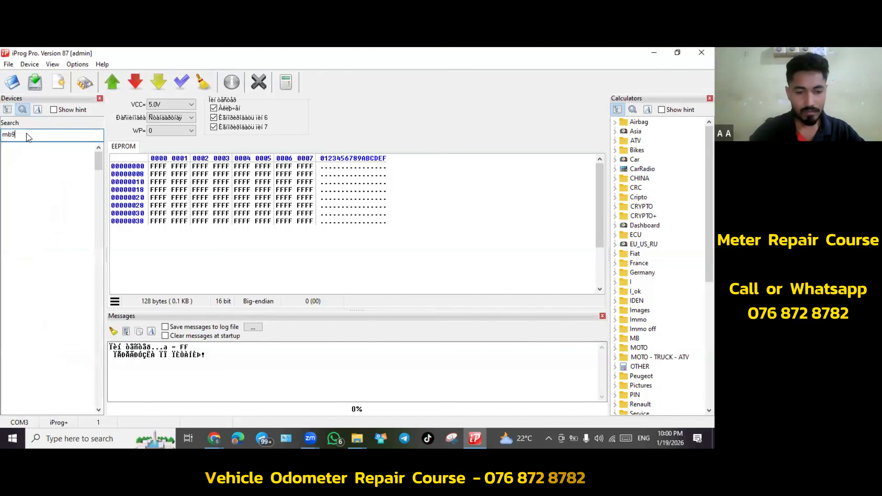
{"action": "type", "text": "1"}
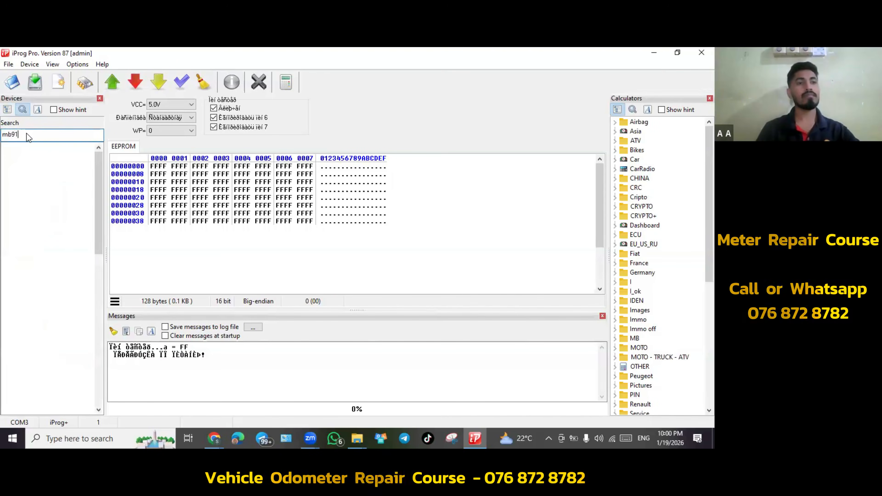
{"action": "type", "text": "f"}
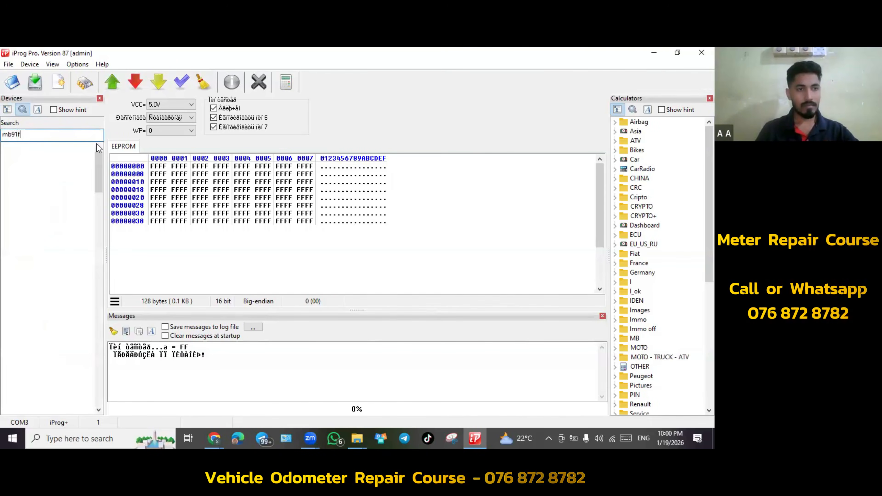
{"action": "type", "text": "06"}
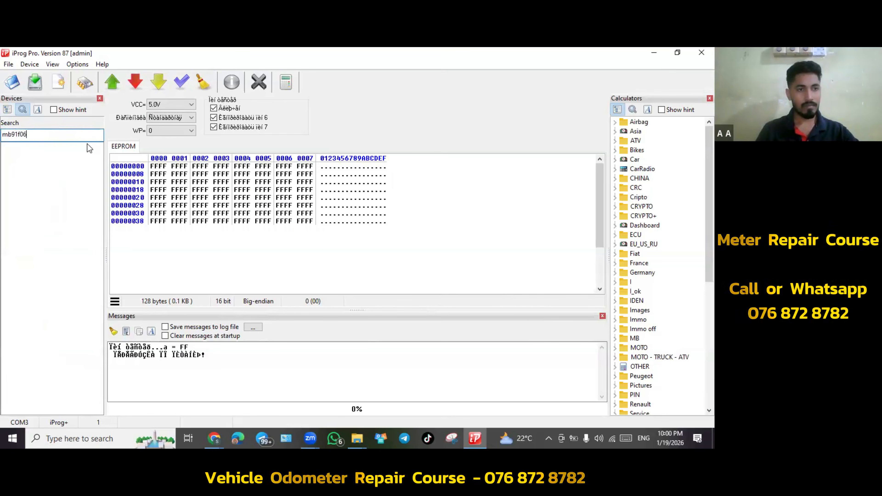
{"action": "type", "text": "1"}
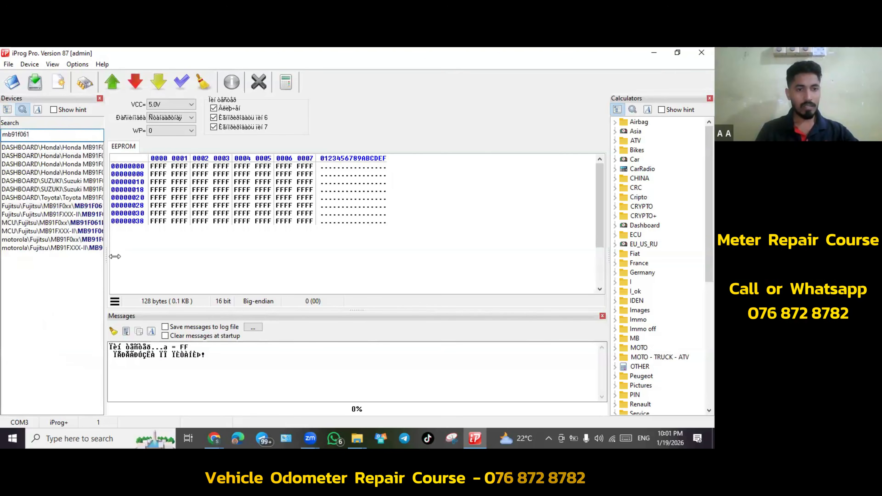
{"action": "left_click_drag", "start_coordinate": [115, 257], "coordinate": [152, 259]}
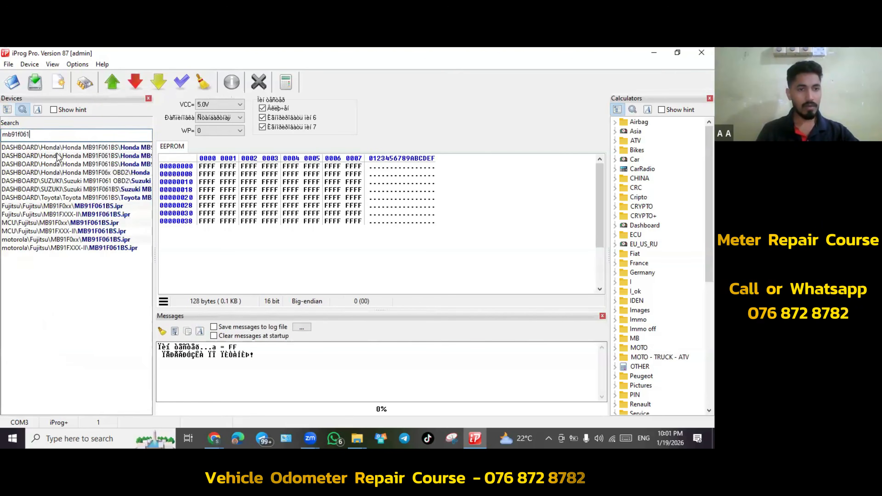
Load a Honda MB91F061BS dashboard script from the results and view its Dash pinout and Connection photos
{"action": "left_click", "coordinate": [113, 170]}
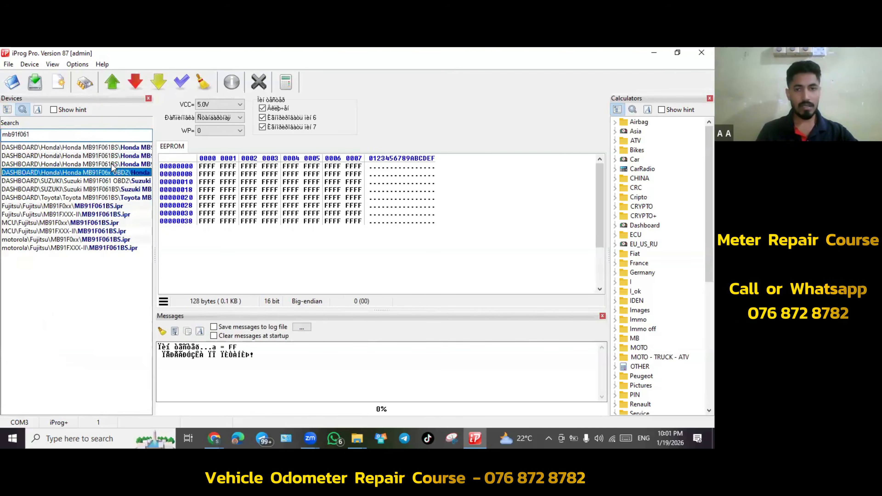
{"action": "left_click", "coordinate": [110, 165]}
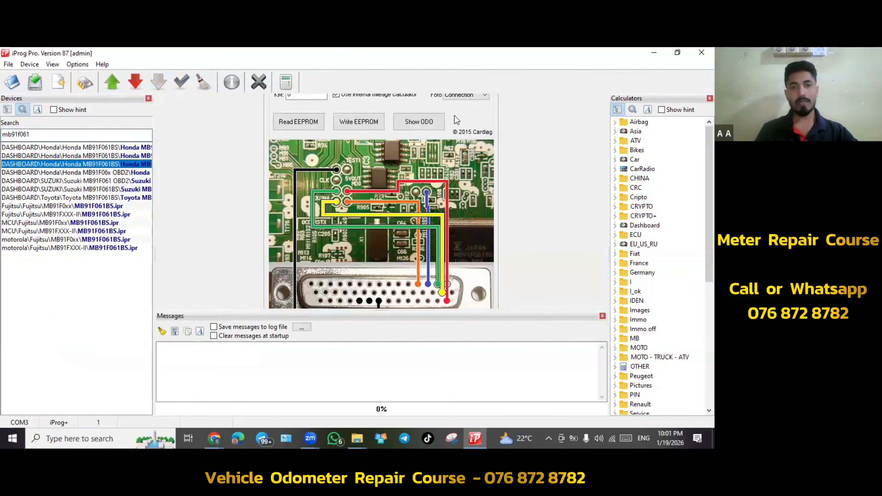
{"action": "left_click", "coordinate": [231, 125]}
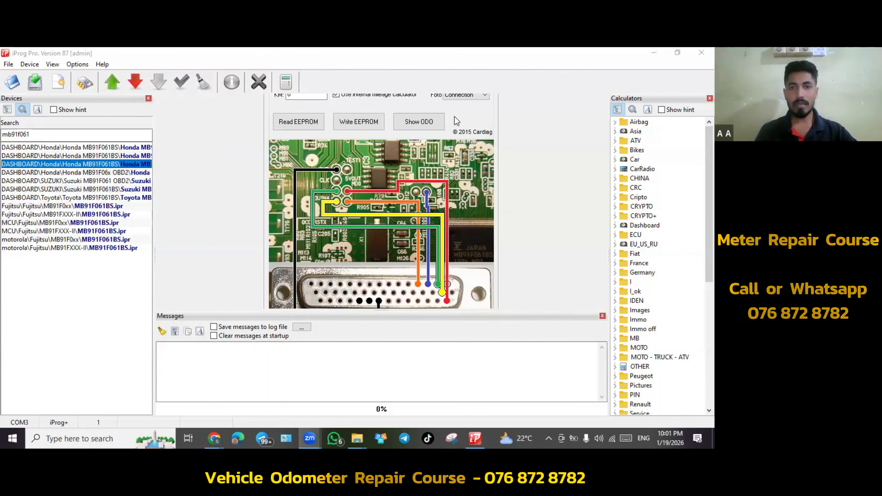
{"action": "left_click", "coordinate": [462, 95]}
{"action": "left_click", "coordinate": [457, 118]}
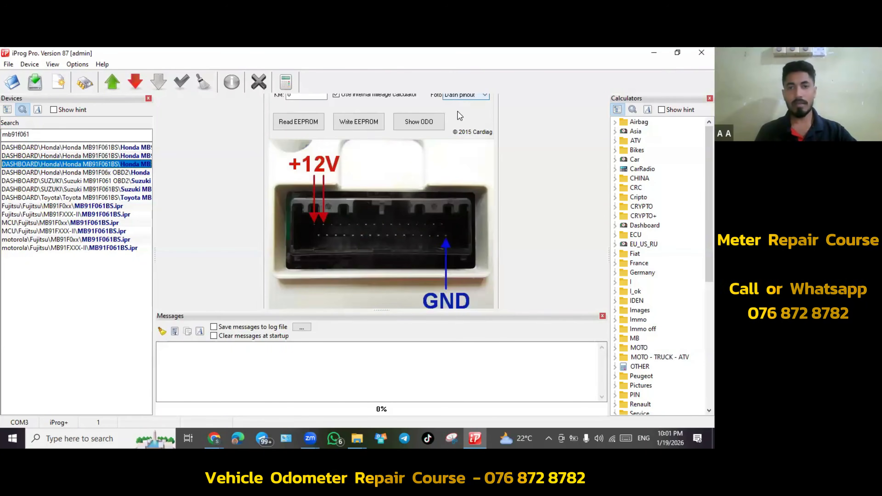
{"action": "left_click", "coordinate": [459, 95]}
{"action": "left_click", "coordinate": [458, 111]}
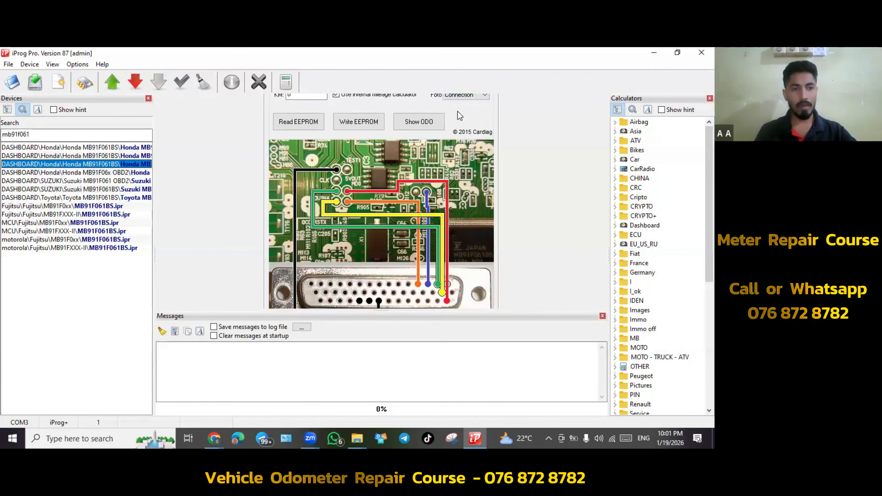
Load the Toyota MB91F061BS dashboard script and view its Connection_2, Connection_1 and Info photos
{"action": "left_click", "coordinate": [103, 198]}
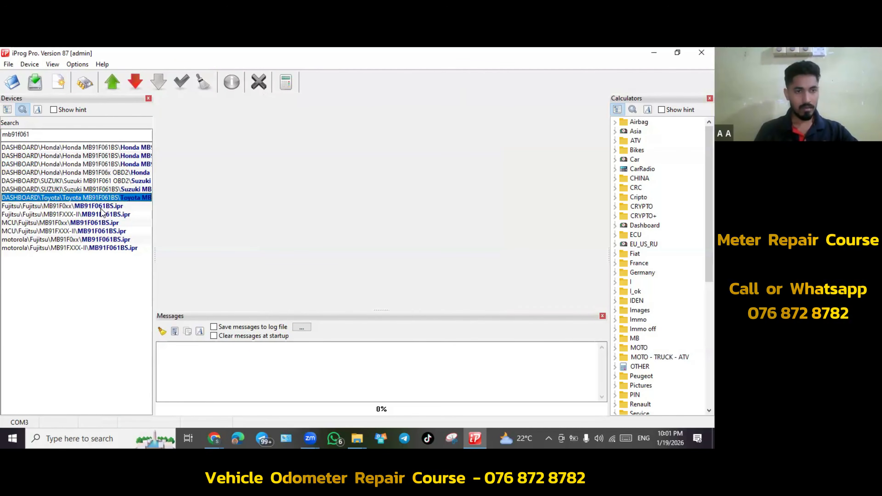
{"action": "left_click", "coordinate": [59, 198]}
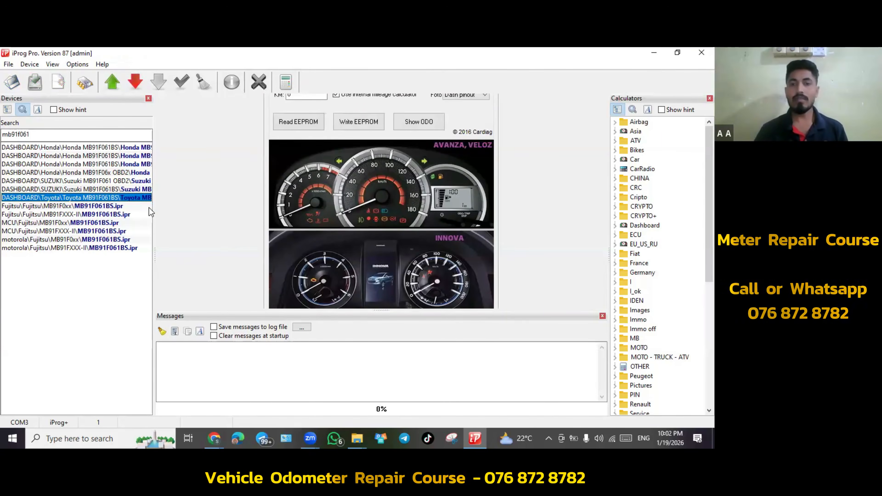
{"action": "left_click", "coordinate": [465, 97]}
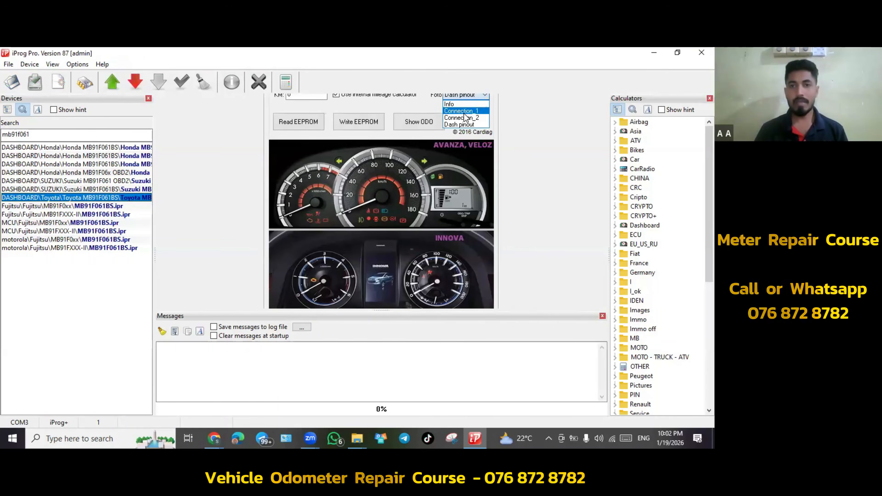
{"action": "left_click", "coordinate": [465, 117]}
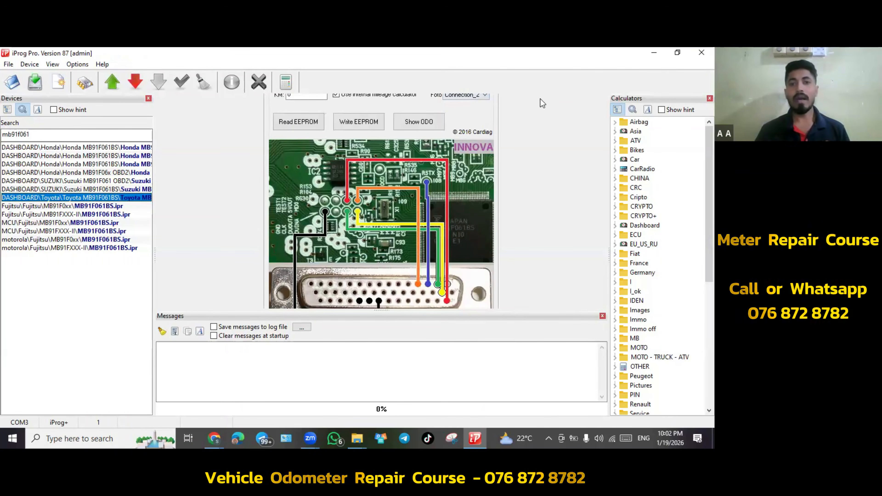
{"action": "left_click", "coordinate": [472, 95]}
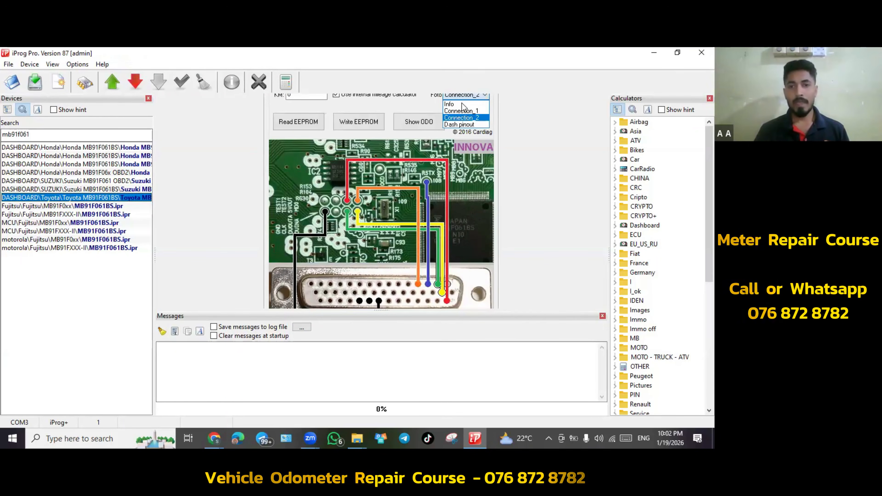
{"action": "left_click", "coordinate": [462, 103]}
{"action": "left_click", "coordinate": [461, 101]}
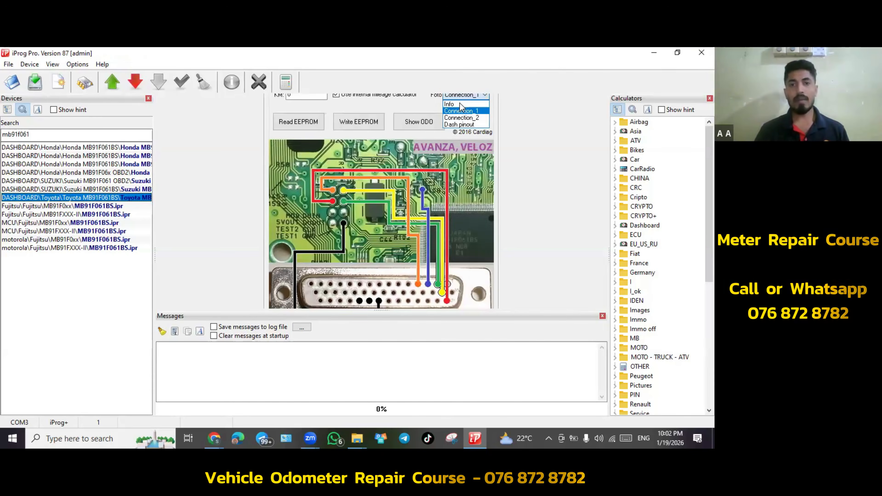
{"action": "left_click", "coordinate": [460, 104]}
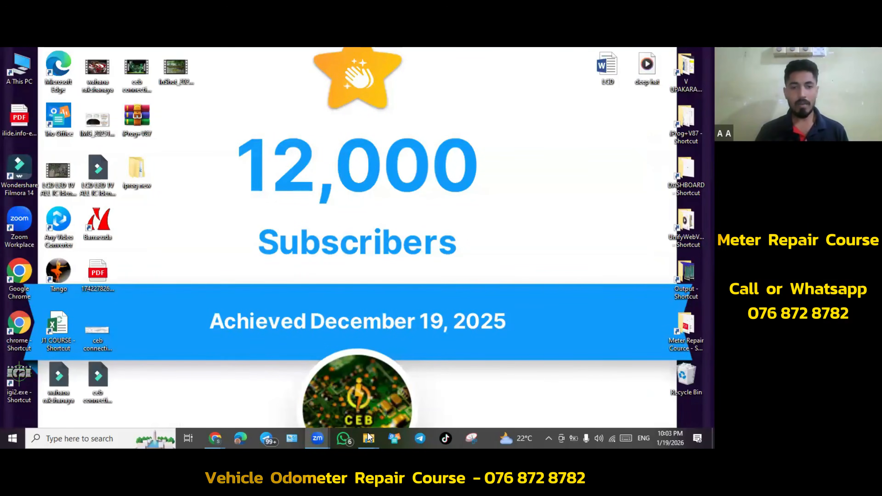
Return to the iProg+V87 folder in File Explorer and launch the older iProg55 application
{"action": "mouse_move", "coordinate": [369, 437]}
{"action": "left_click", "coordinate": [388, 374]}
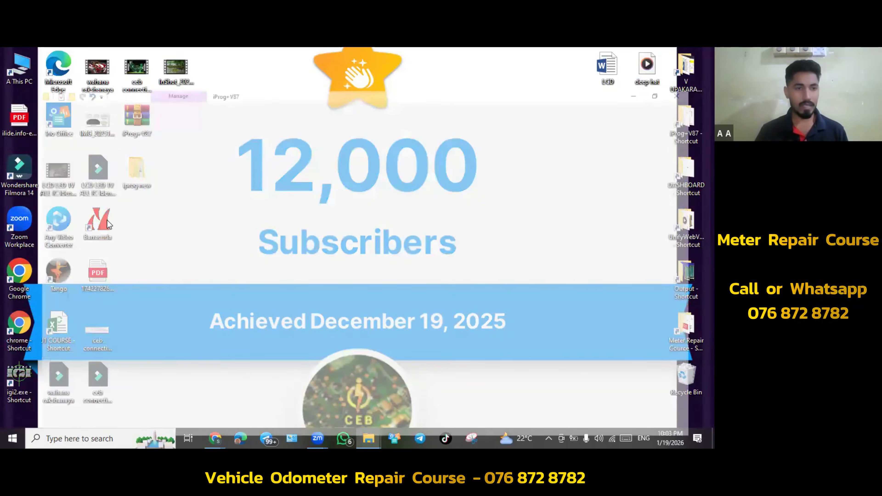
{"action": "scroll", "coordinate": [108, 218], "scroll_direction": "up", "scroll_amount": 10}
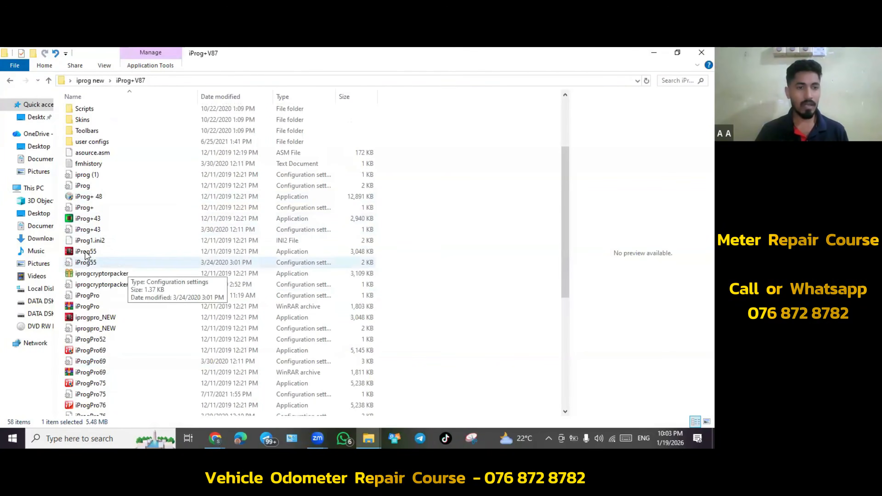
{"action": "left_click", "coordinate": [97, 252]}
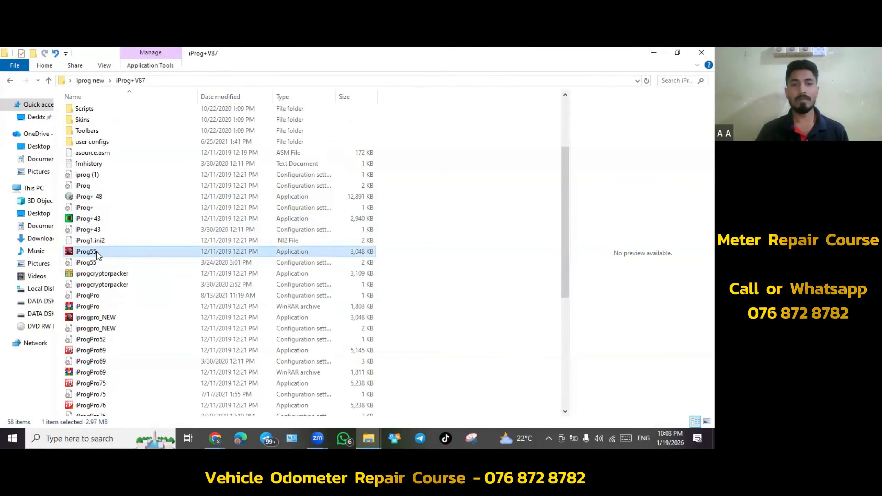
{"action": "double_click", "coordinate": [97, 251]}
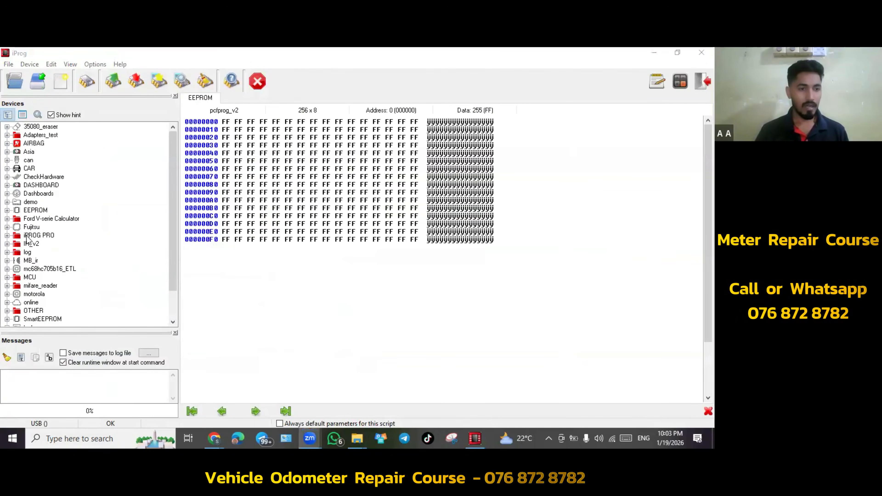
Browse the Fujitsu MB90XXX scripts in the device tree with the MB90F351A script loaded, collapse the branch and close the program
{"action": "double_click", "coordinate": [30, 228]}
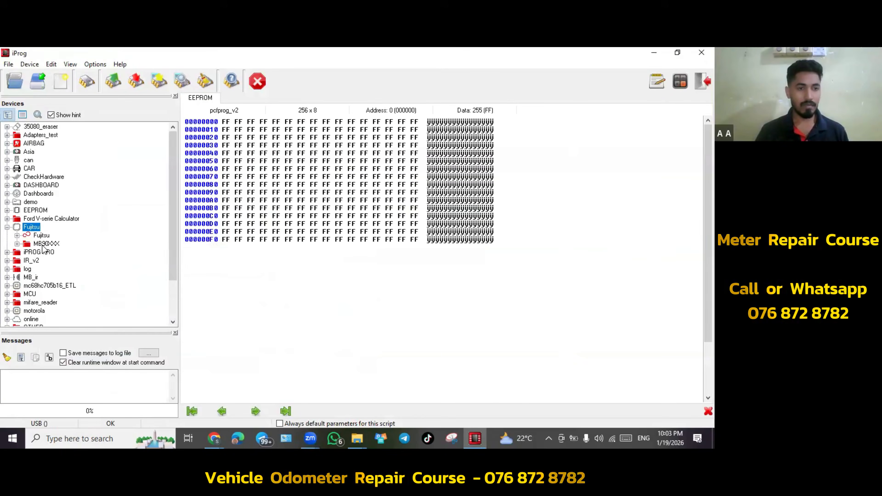
{"action": "left_click", "coordinate": [43, 244]}
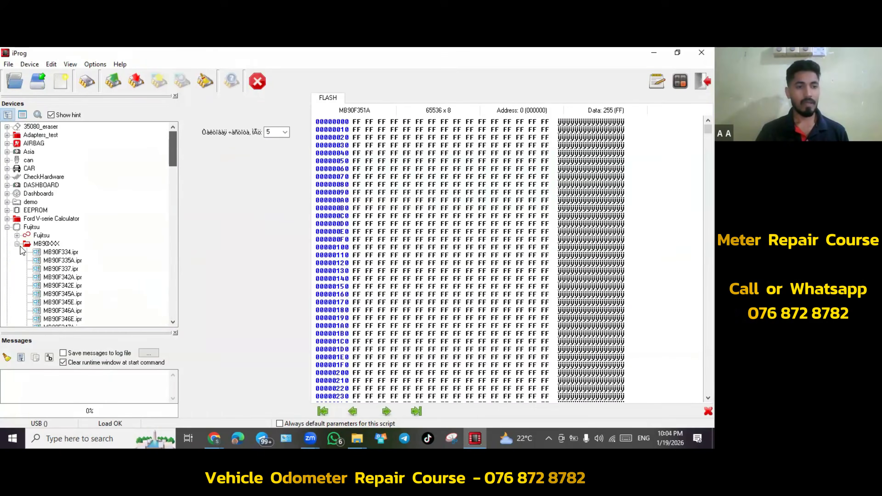
{"action": "left_click", "coordinate": [17, 244]}
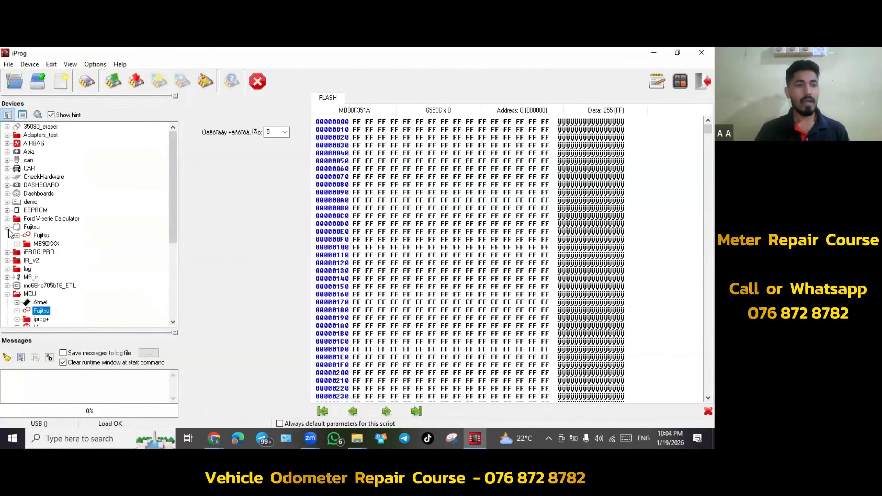
{"action": "left_click", "coordinate": [8, 228]}
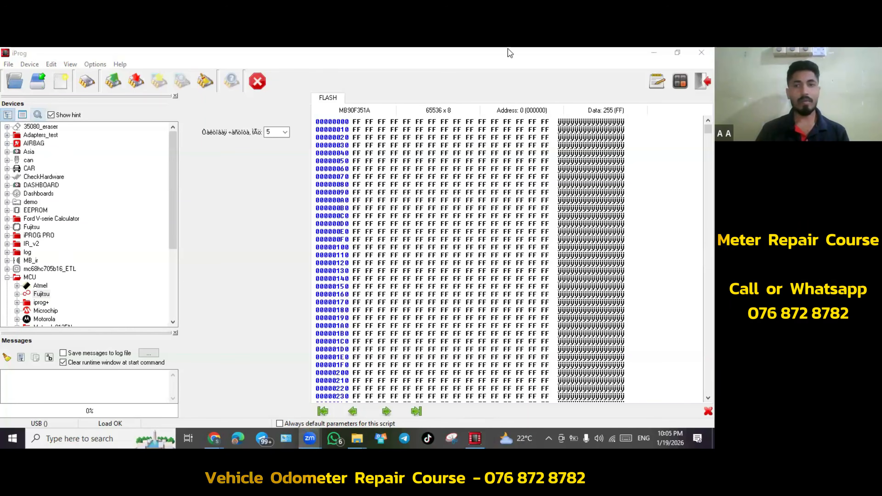
{"action": "left_click", "coordinate": [701, 53]}
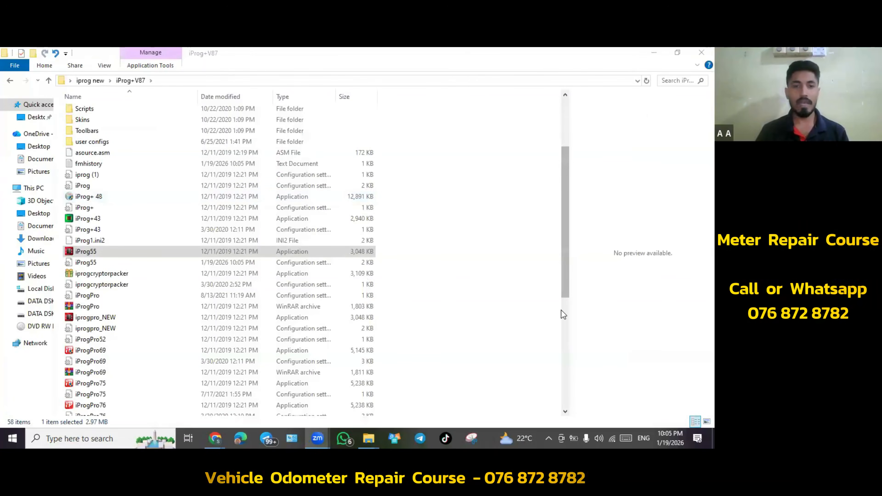
Launch iProgPro82 from the iProg+V87 folder and load the 24C04.ipr script from the 24XX I2C EEPROM group
{"action": "scroll", "coordinate": [415, 321], "scroll_direction": "down", "scroll_amount": 5}
{"action": "scroll", "coordinate": [104, 248], "scroll_direction": "down", "scroll_amount": 2}
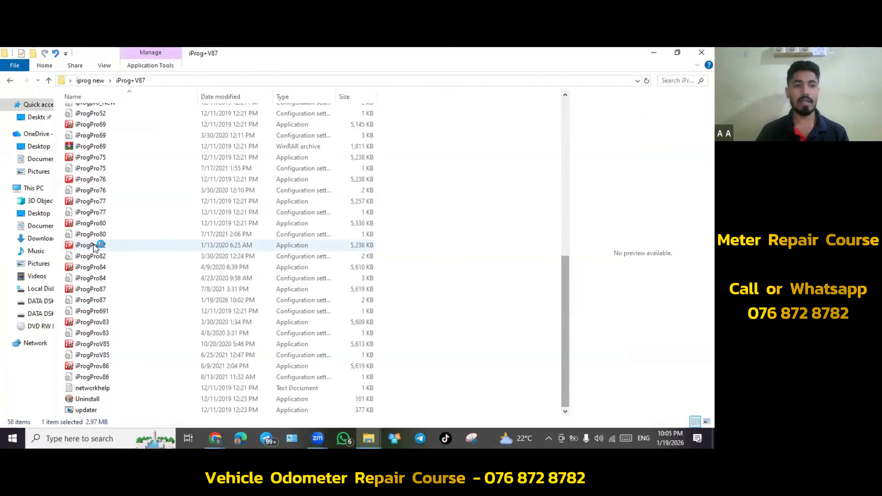
{"action": "double_click", "coordinate": [95, 246]}
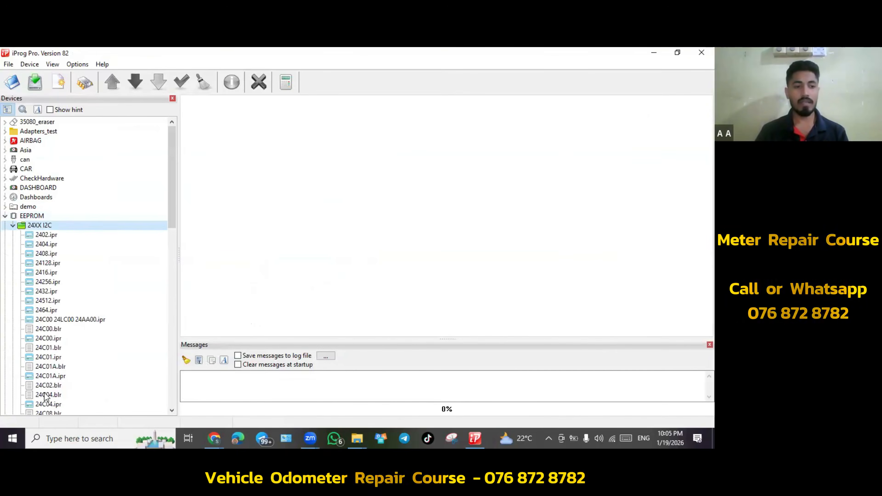
{"action": "double_click", "coordinate": [46, 403]}
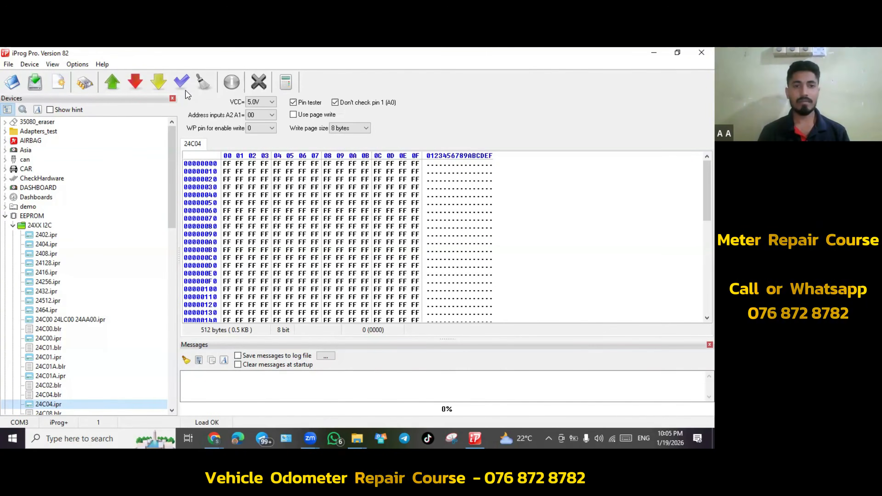